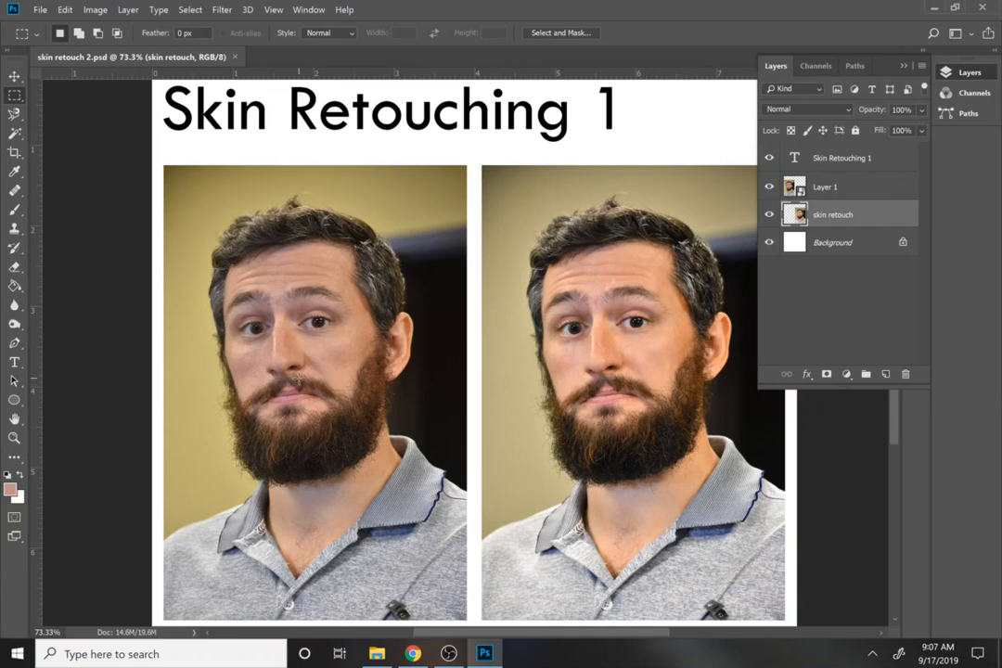
# Close the skin retouch 2.psd document, then open the DSC_0002 photo from the skin retouch folder in Photoshop.
pyautogui.click(236, 58)
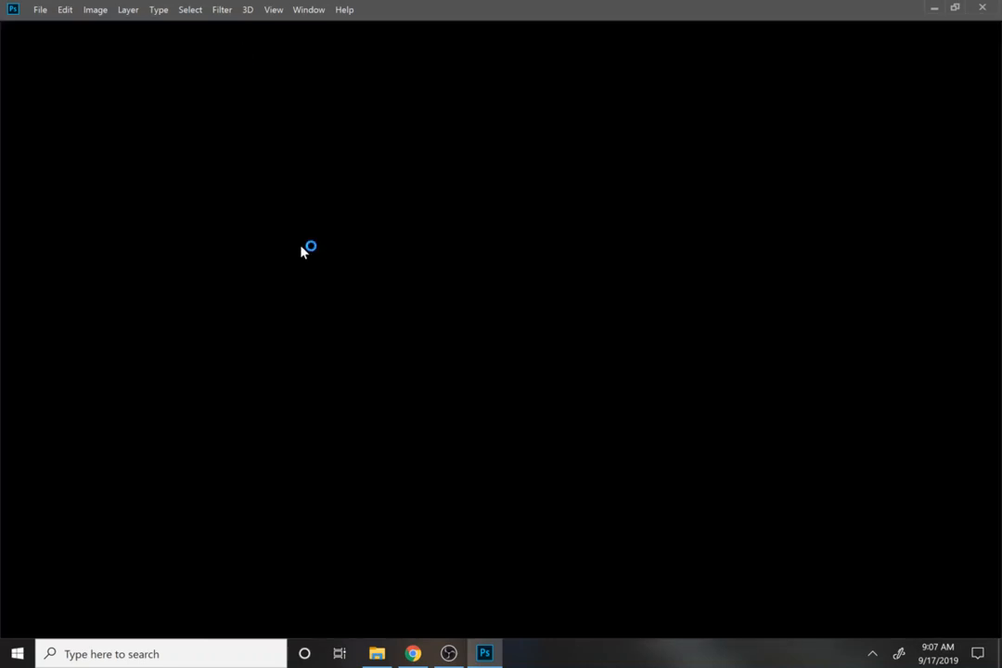
pyautogui.click(352, 663)
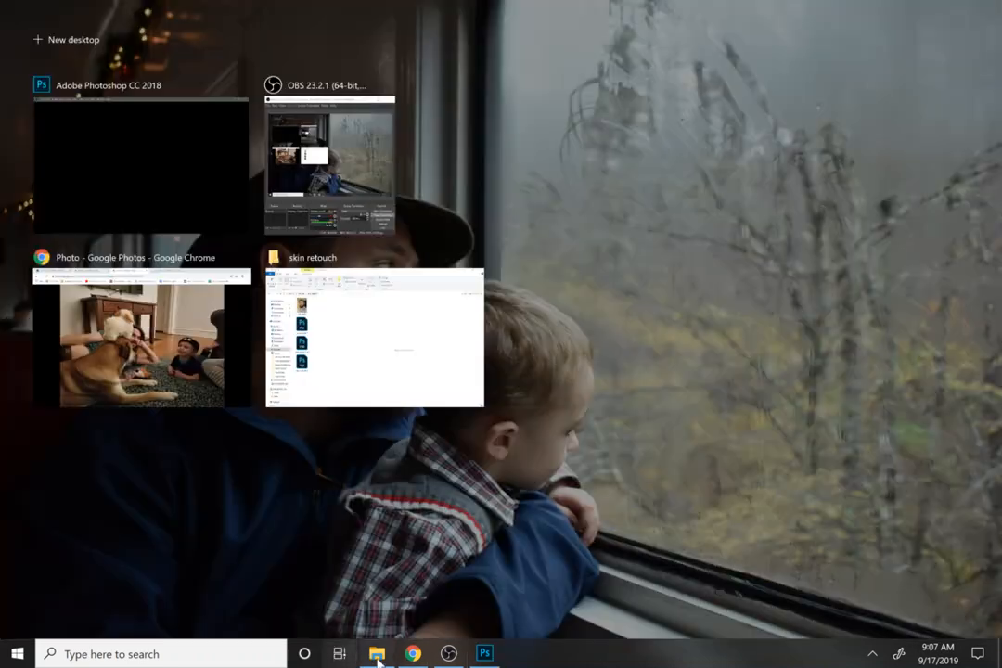
pyautogui.click(377, 656)
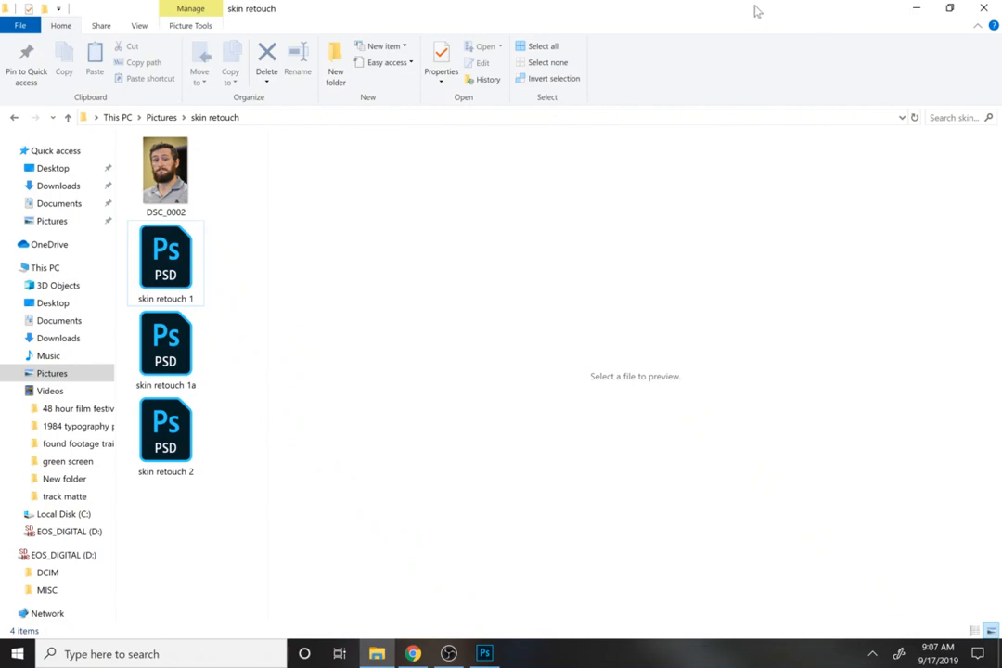
pyautogui.click(145, 152)
pyautogui.moveTo(146, 152); pyautogui.dragTo(438, 359)
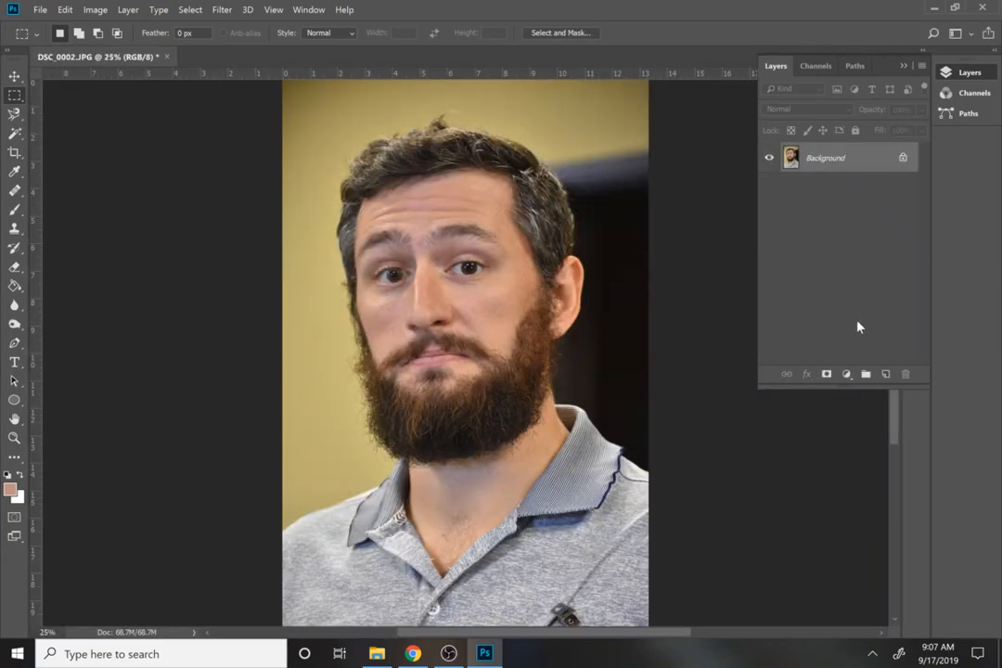
# Convert the photo's Background layer to a smart object.
pyautogui.rightClick(851, 155)
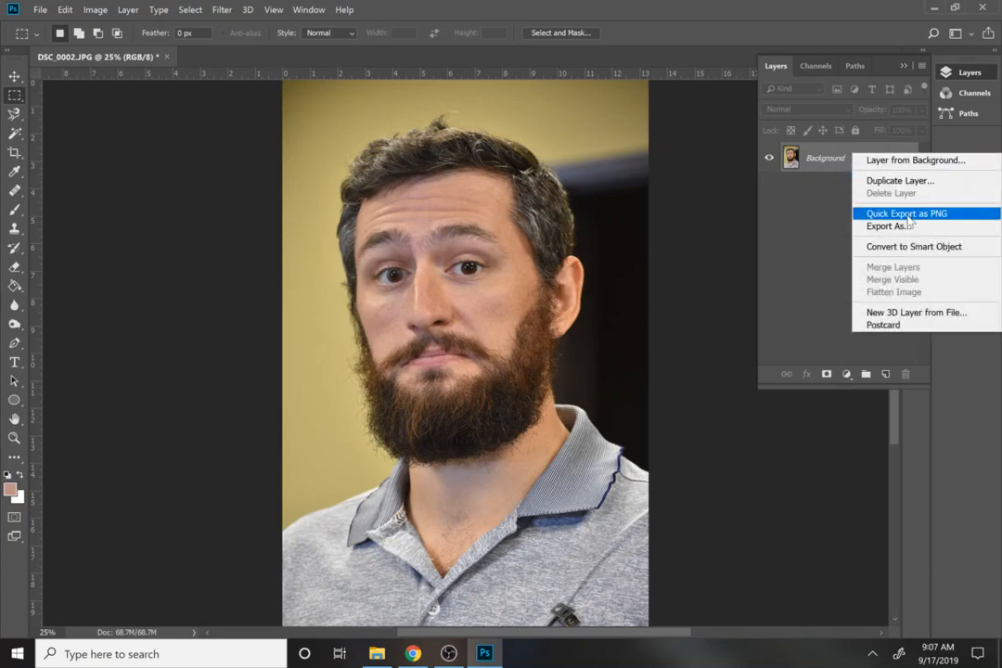
pyautogui.click(913, 247)
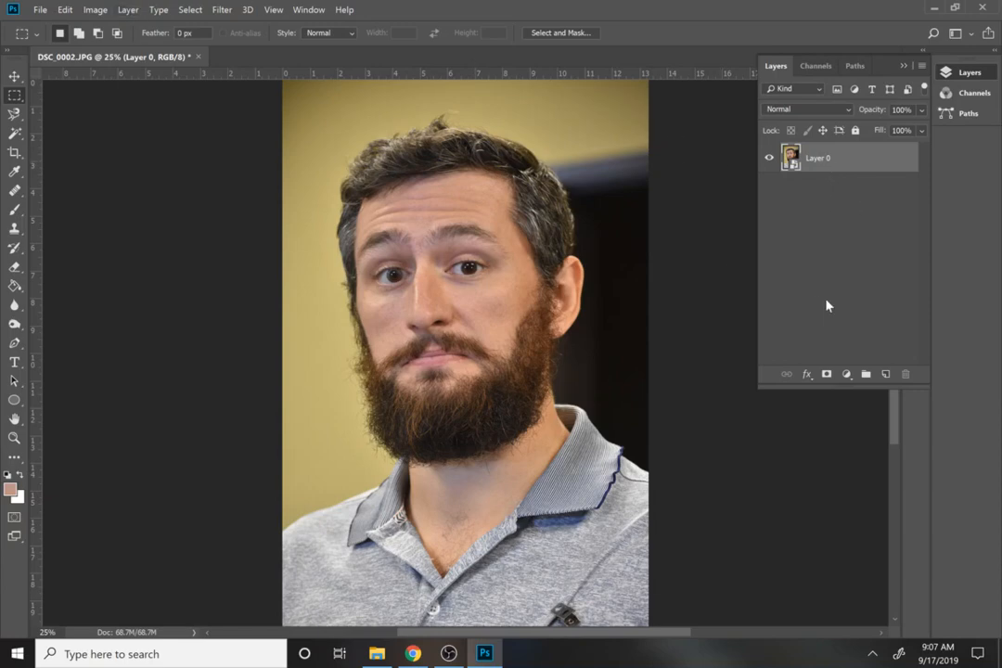
pyautogui.rightClick(816, 167)
pyautogui.press('Escape')
pyautogui.click(95, 9)
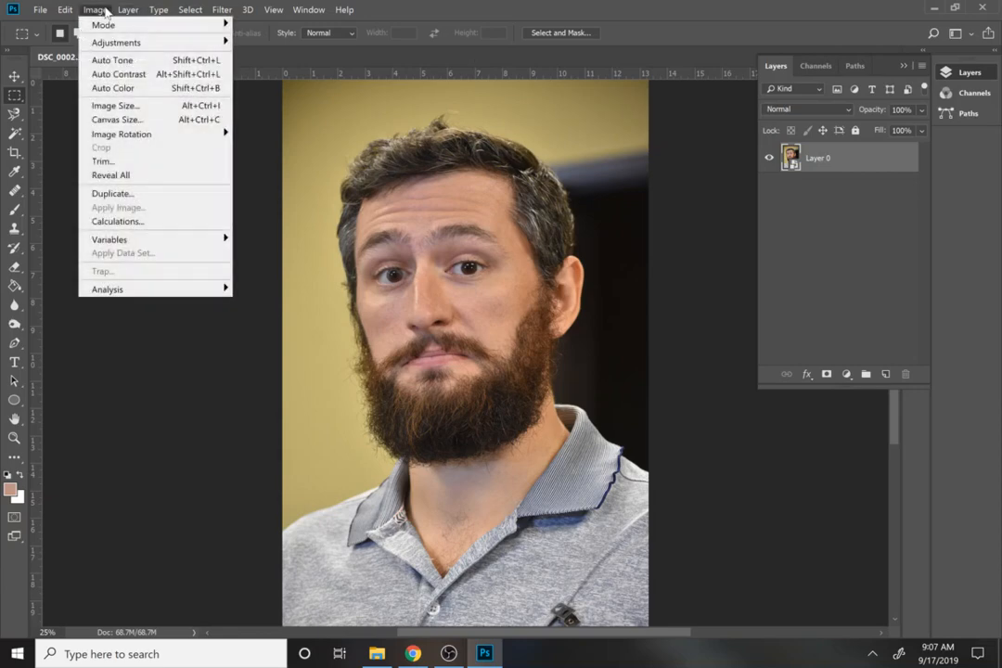
pyautogui.press('Escape')
# Create an independent copy of the smart object layer with New Smart Object via Copy.
pyautogui.rightClick(883, 159)
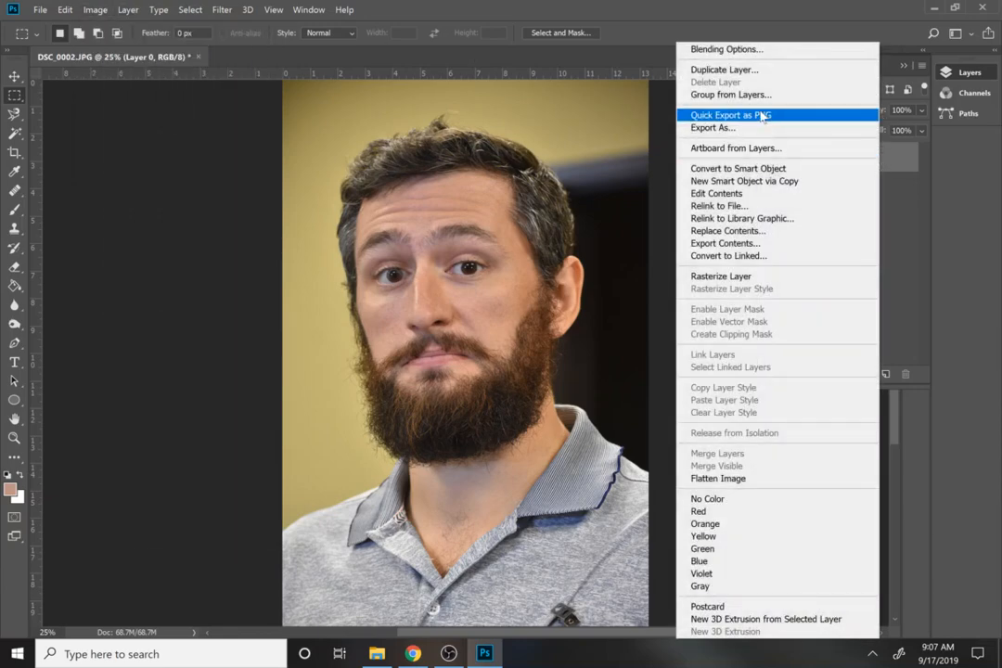
pyautogui.click(844, 171)
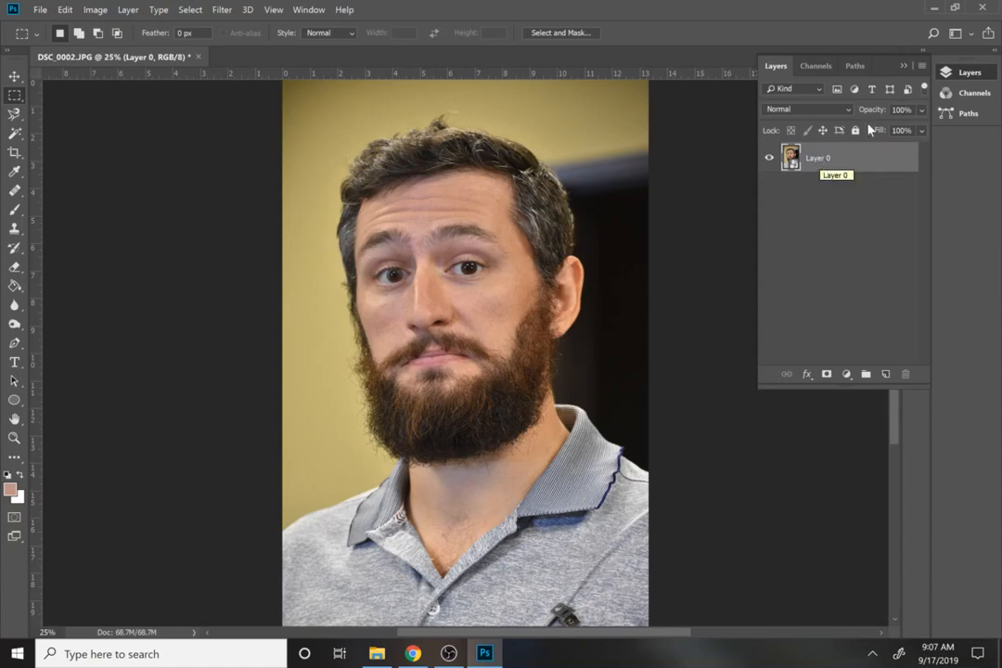
pyautogui.rightClick(877, 161)
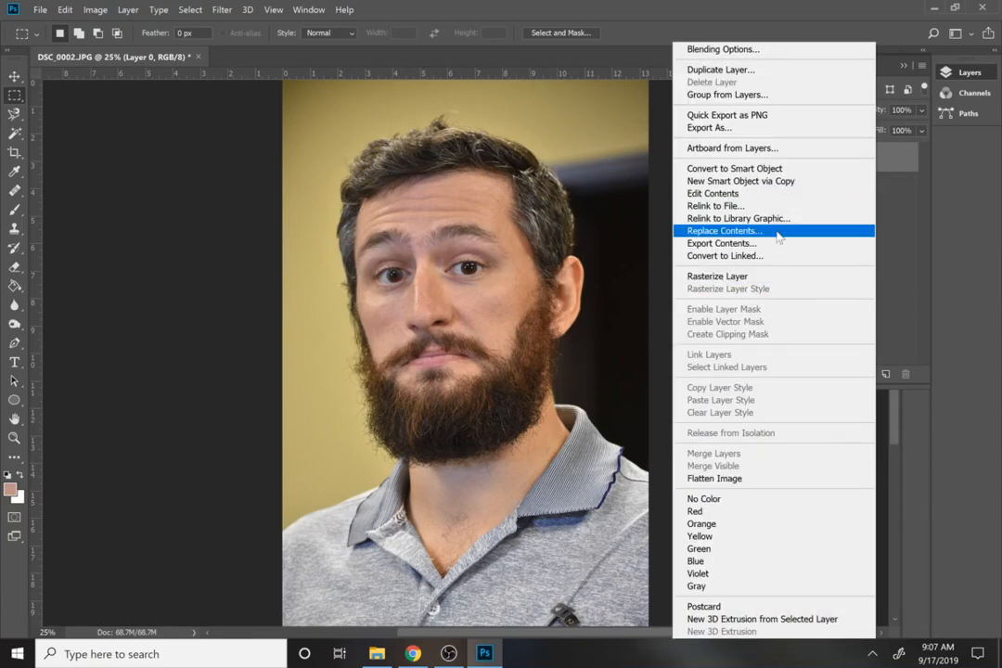
pyautogui.click(778, 181)
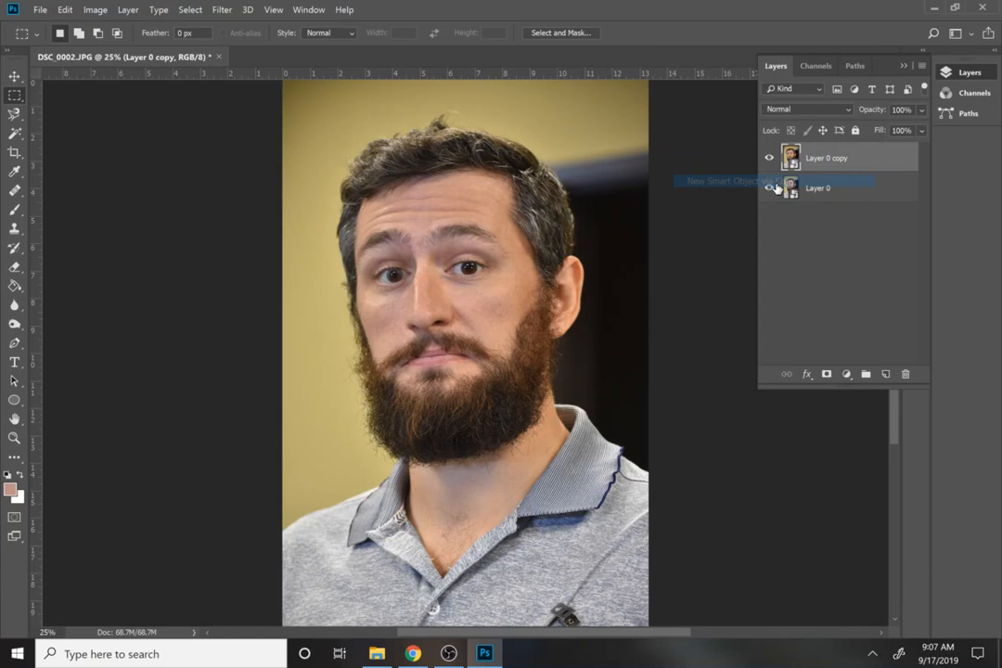
pyautogui.doubleClick(843, 162)
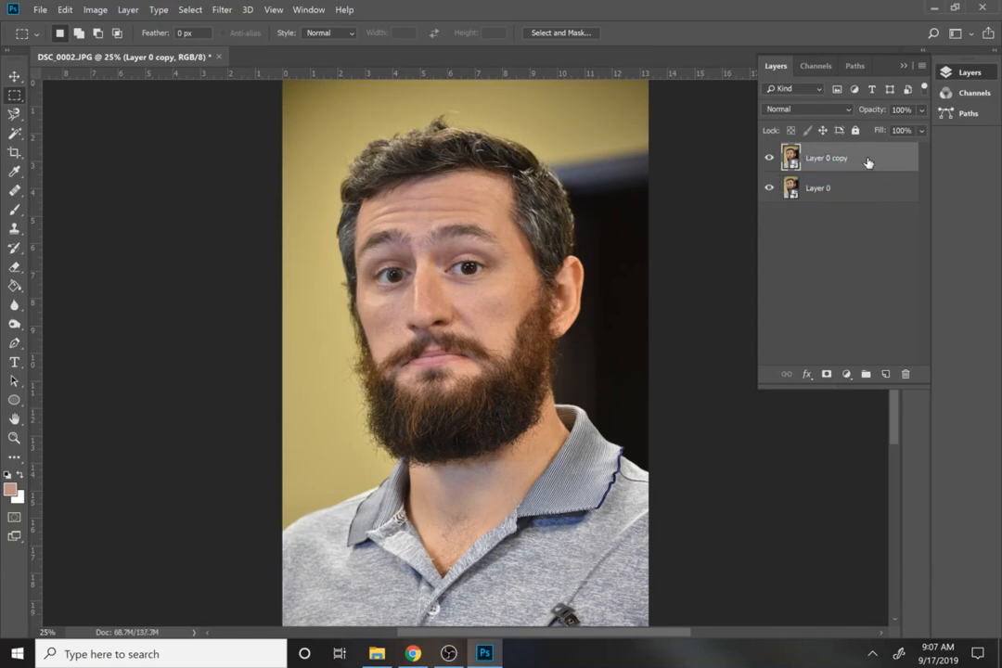
pyautogui.press('Return')
# Start the Camera Raw Filter on the copied layer with Exposure +0.35, Contrast +21, Highlights +8, Shadows -12, Whites +10 and Blacks -13.
pyautogui.click(220, 11)
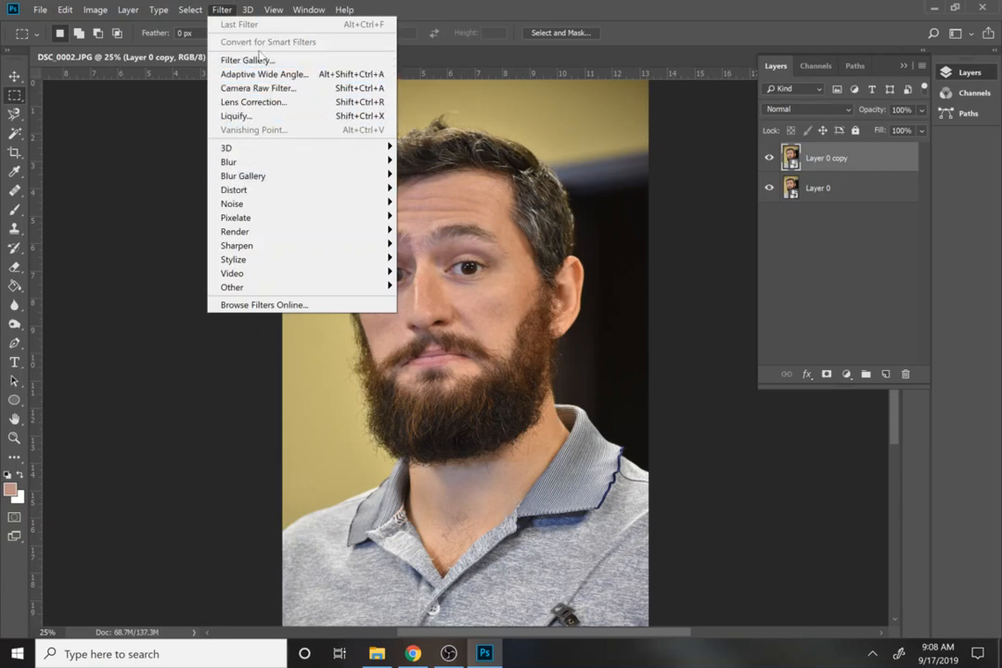
pyautogui.click(262, 88)
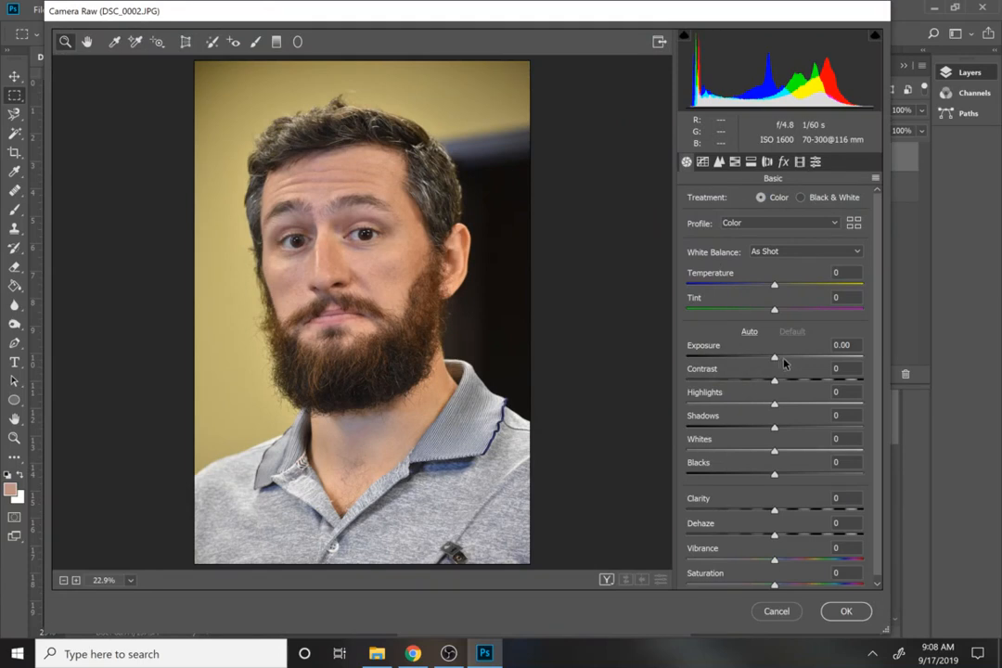
pyautogui.click(781, 358)
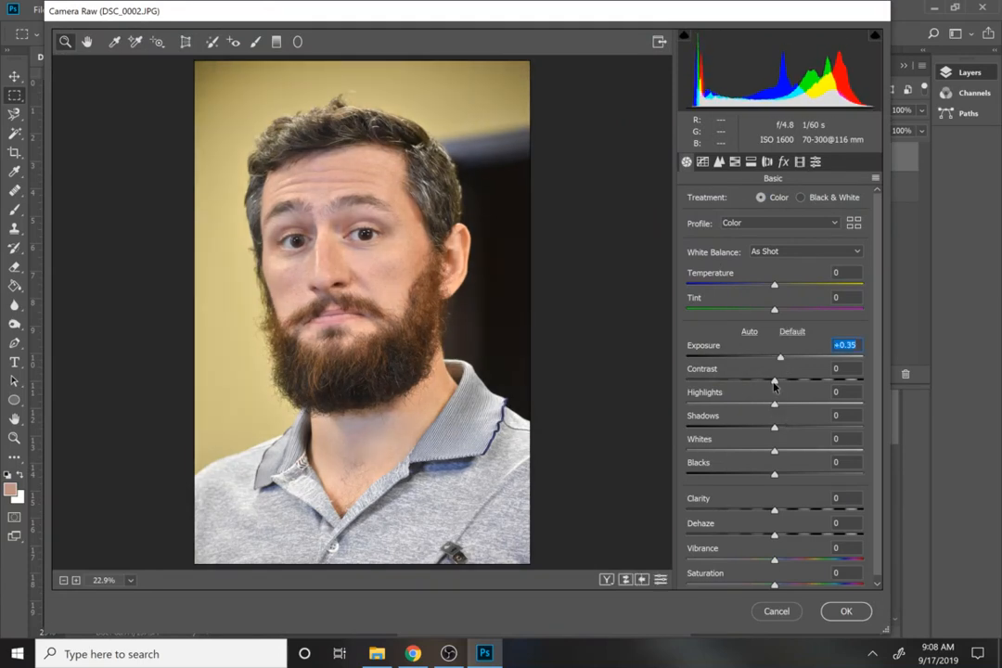
pyautogui.moveTo(774, 384); pyautogui.dragTo(763, 474)
# Set the Camera Raw Clarity to +8, Dehaze to +12, Vibrance to +8 and Saturation to +8.
pyautogui.click(782, 510)
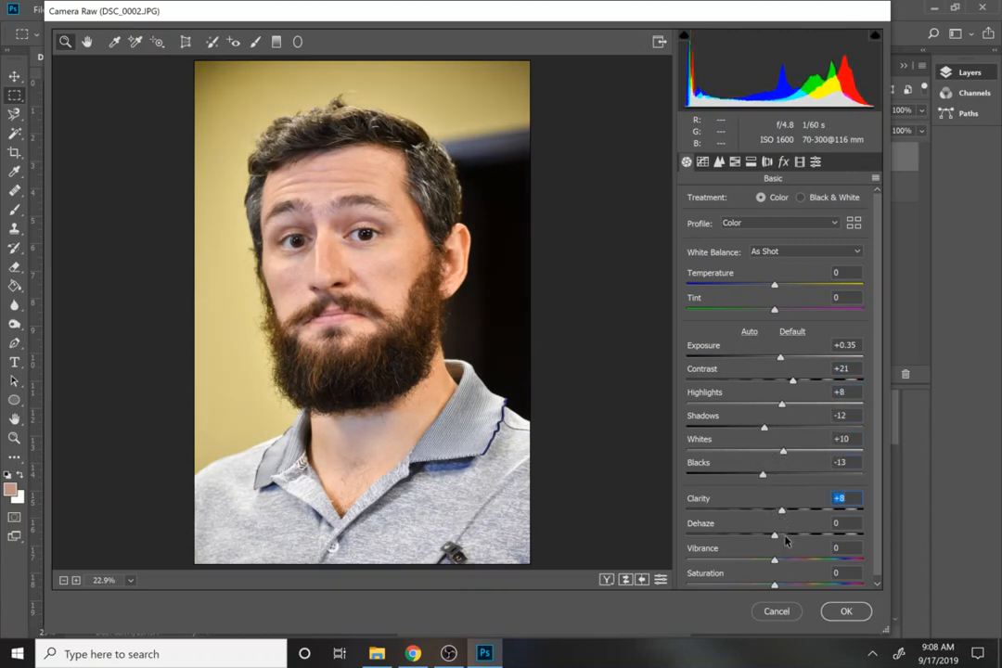
pyautogui.click(785, 537)
pyautogui.click(782, 561)
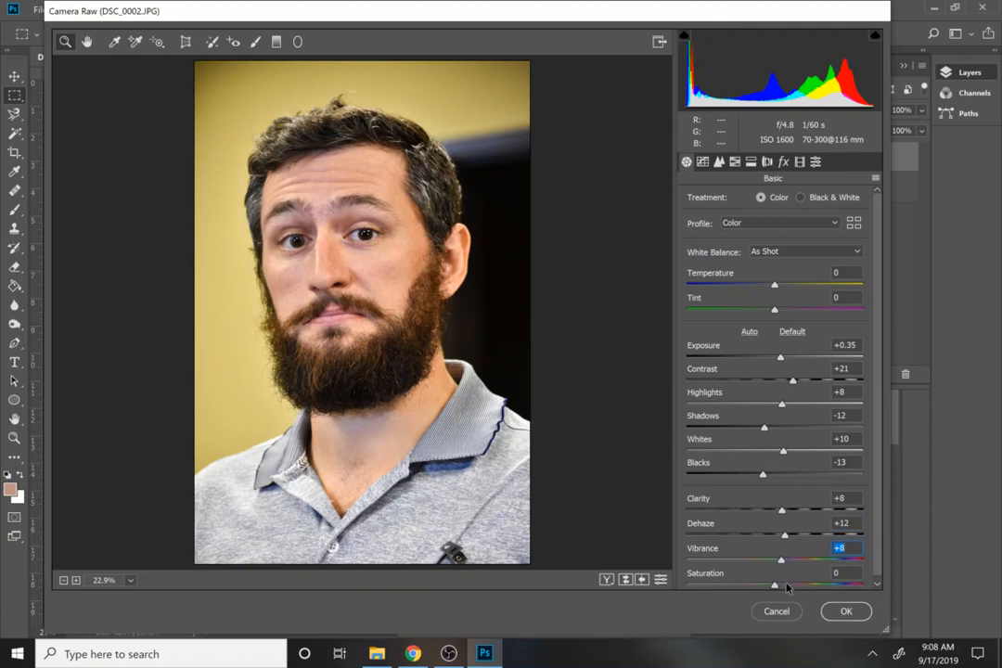
pyautogui.click(782, 585)
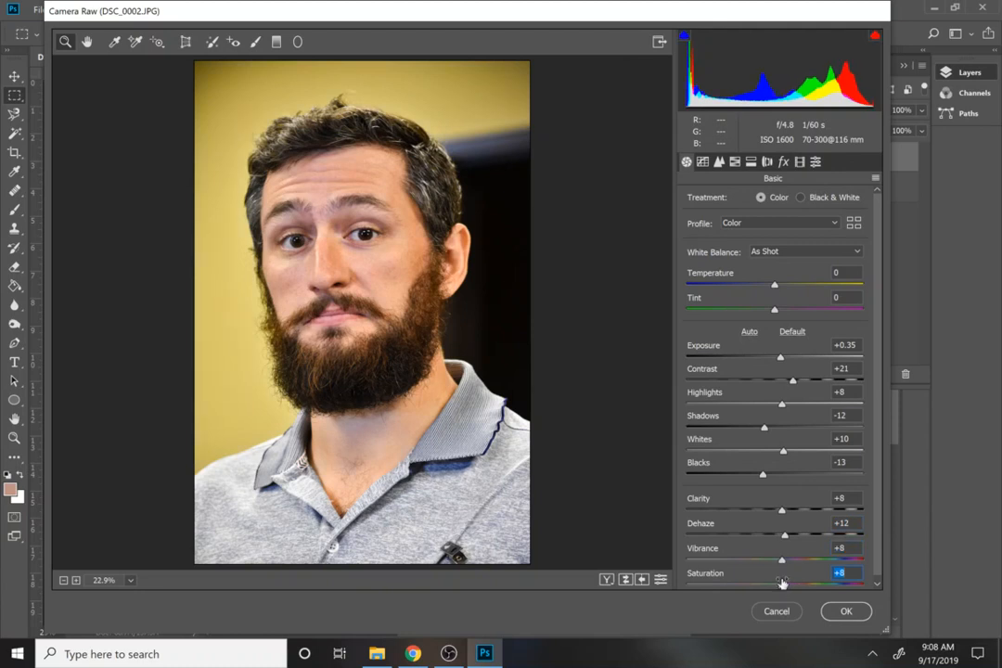
# Reduce the saturation of the Yellows to -68 in the HSL adjustments.
pyautogui.click(752, 163)
pyautogui.click(735, 163)
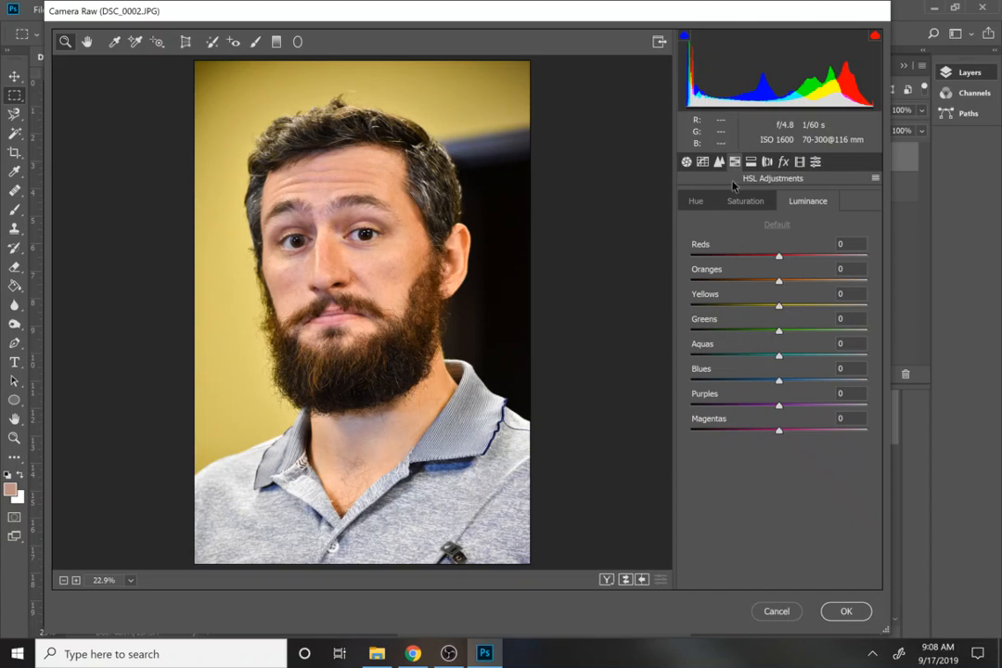
pyautogui.click(745, 200)
pyautogui.moveTo(779, 306); pyautogui.dragTo(719, 309)
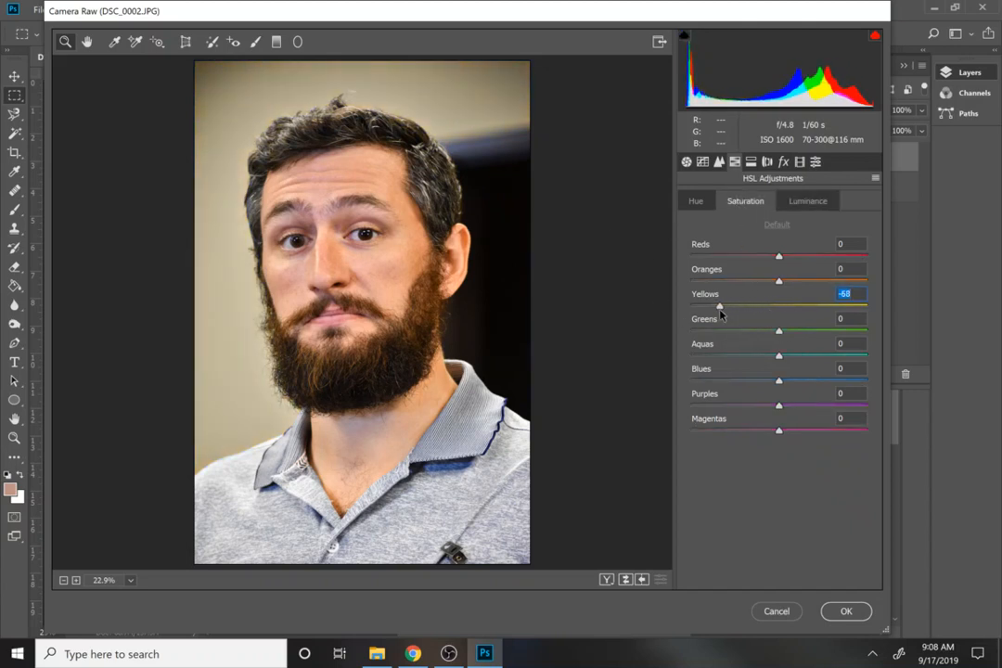
# Lower the luminance of the Oranges to -9 in the HSL adjustments and apply the Camera Raw Filter.
pyautogui.click(805, 203)
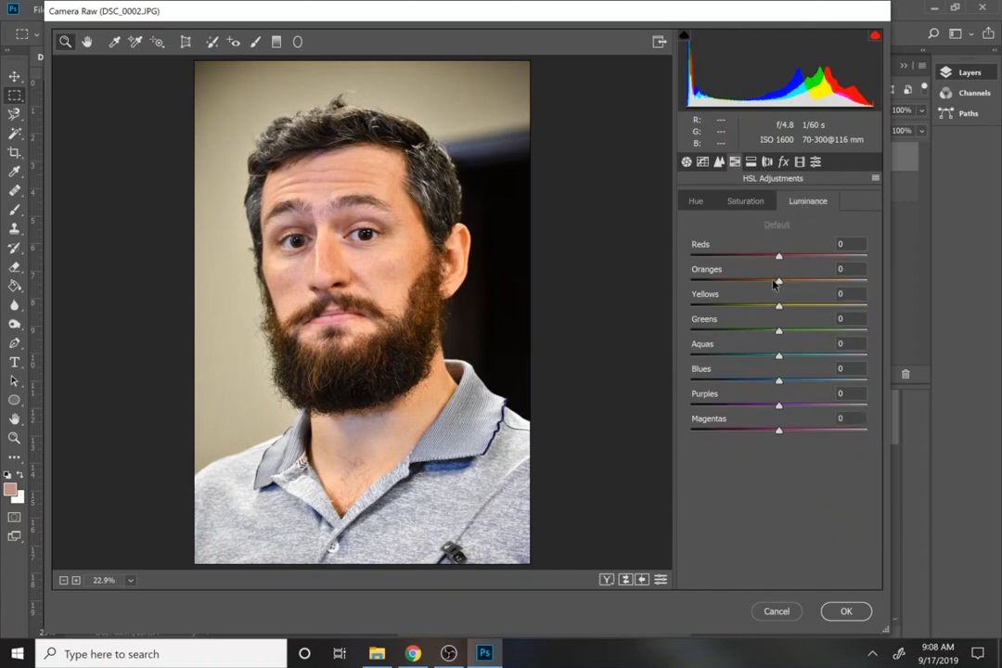
pyautogui.moveTo(779, 280); pyautogui.dragTo(771, 280)
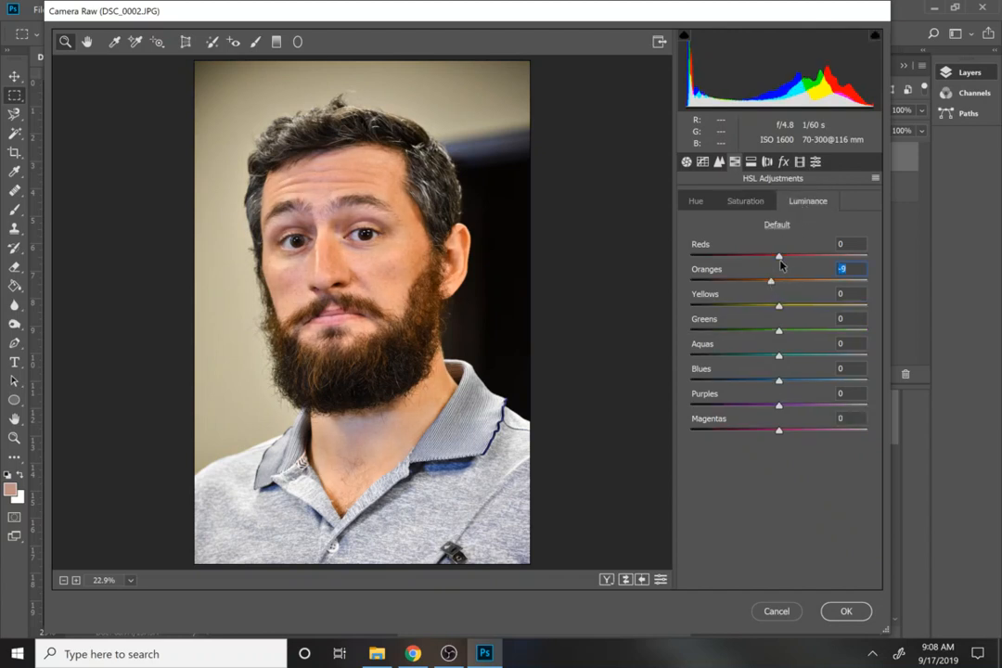
pyautogui.click(778, 251)
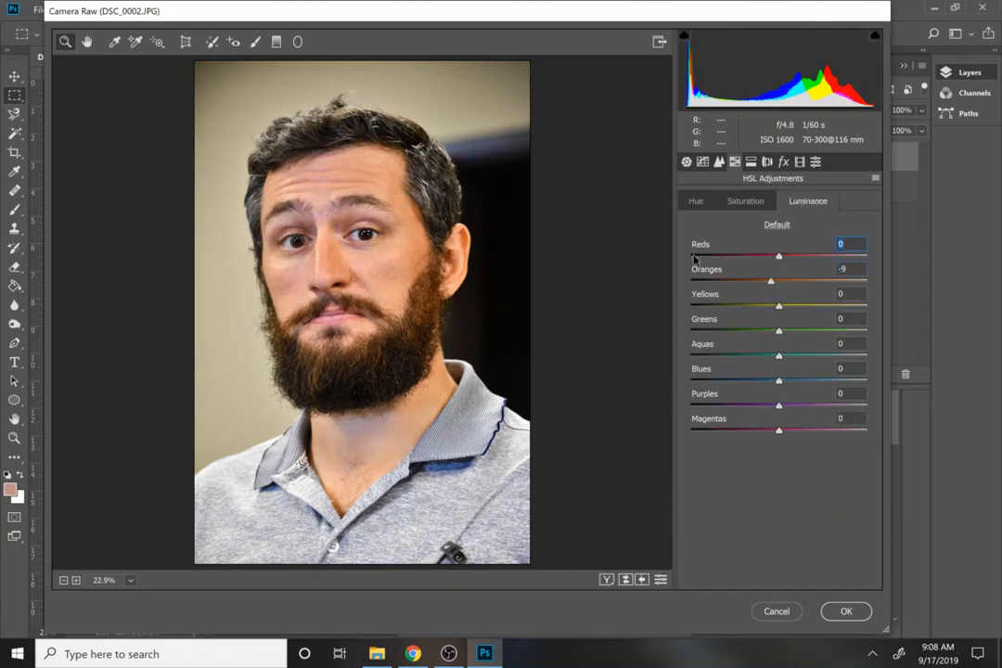
pyautogui.click(843, 612)
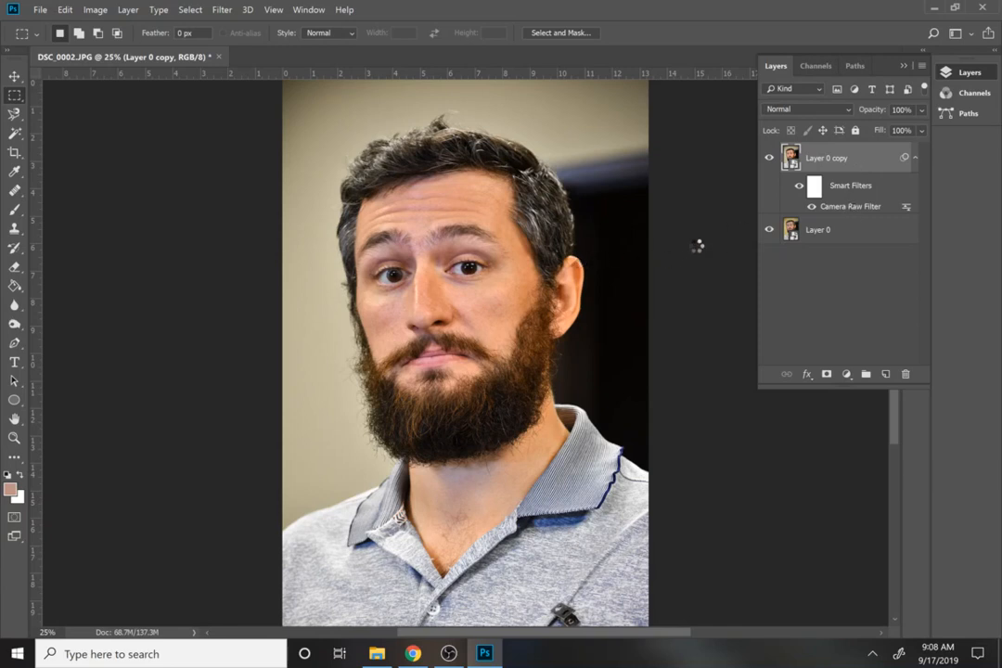
# Run the Camera Raw Filter again, set the HSL saturation of the Oranges to -9 and apply it.
pyautogui.hotkey('shift', 'ctrl', 'a')
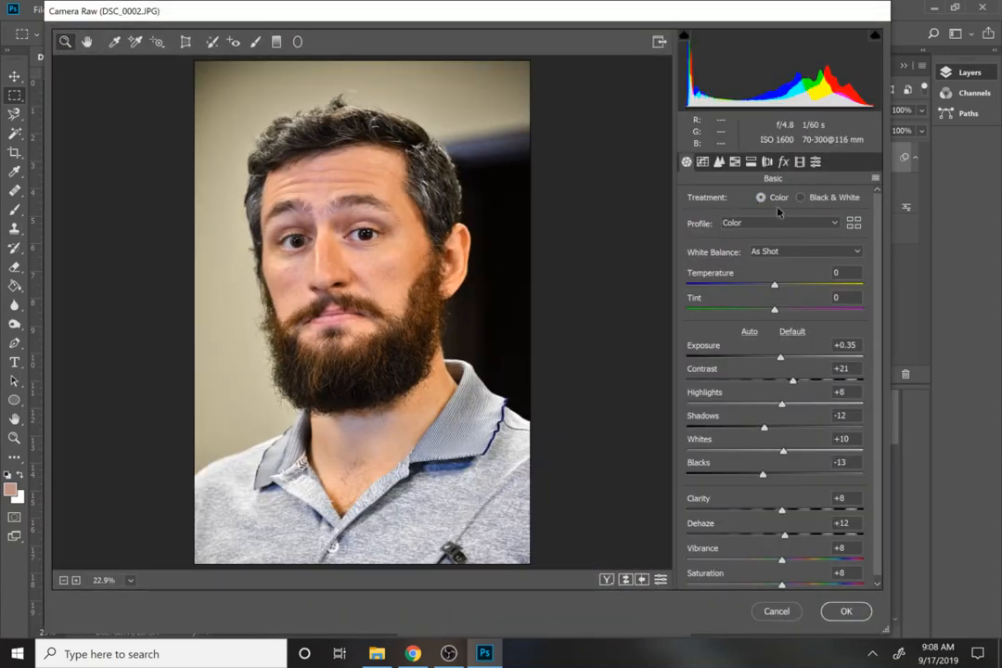
pyautogui.click(751, 161)
pyautogui.click(719, 161)
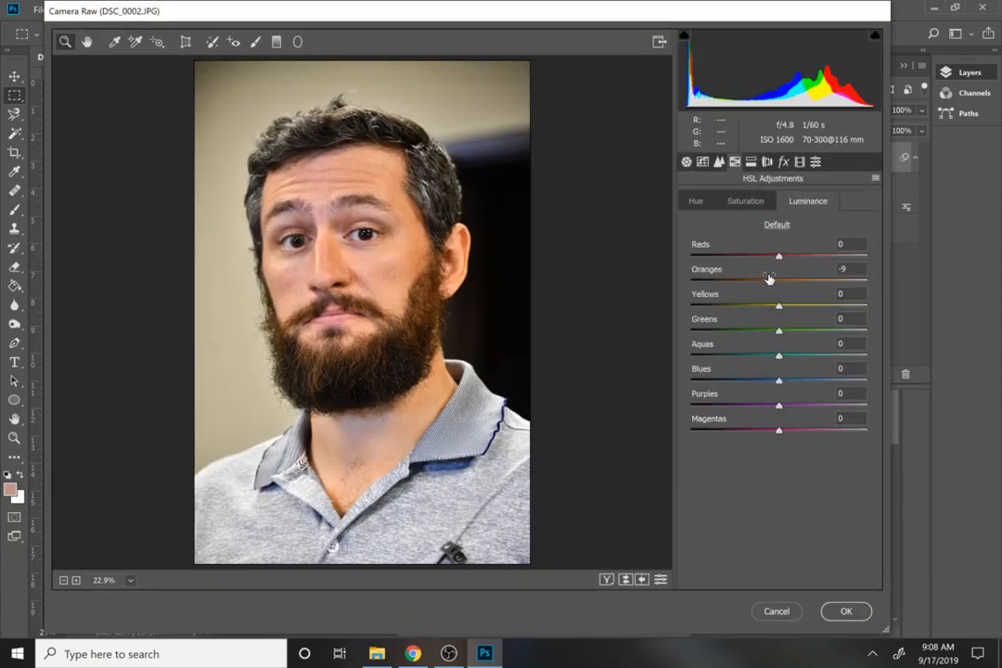
pyautogui.click(746, 202)
pyautogui.click(765, 279)
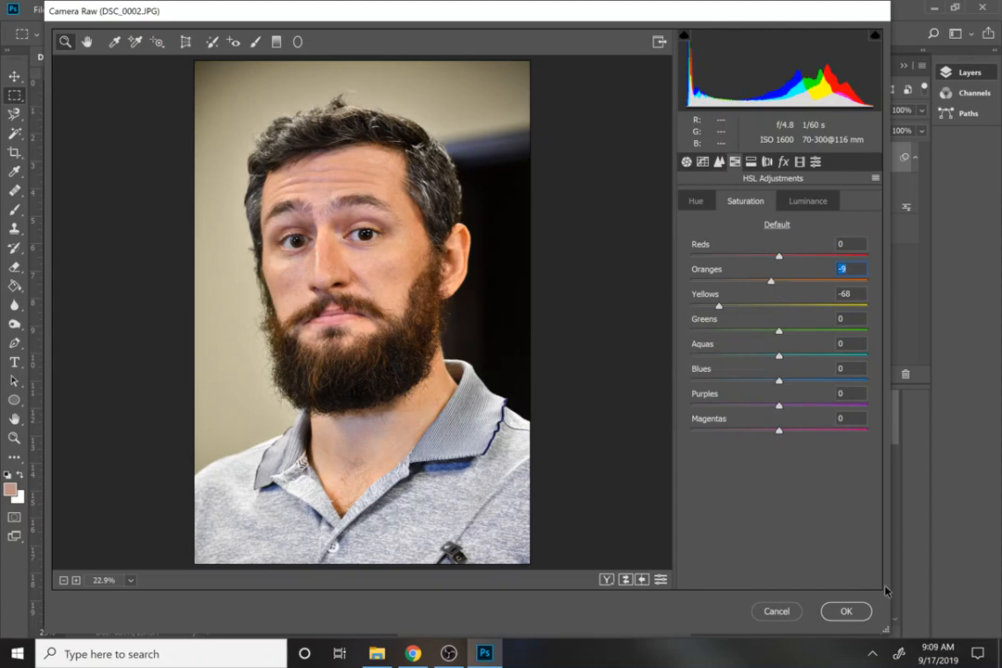
pyautogui.press('Return')
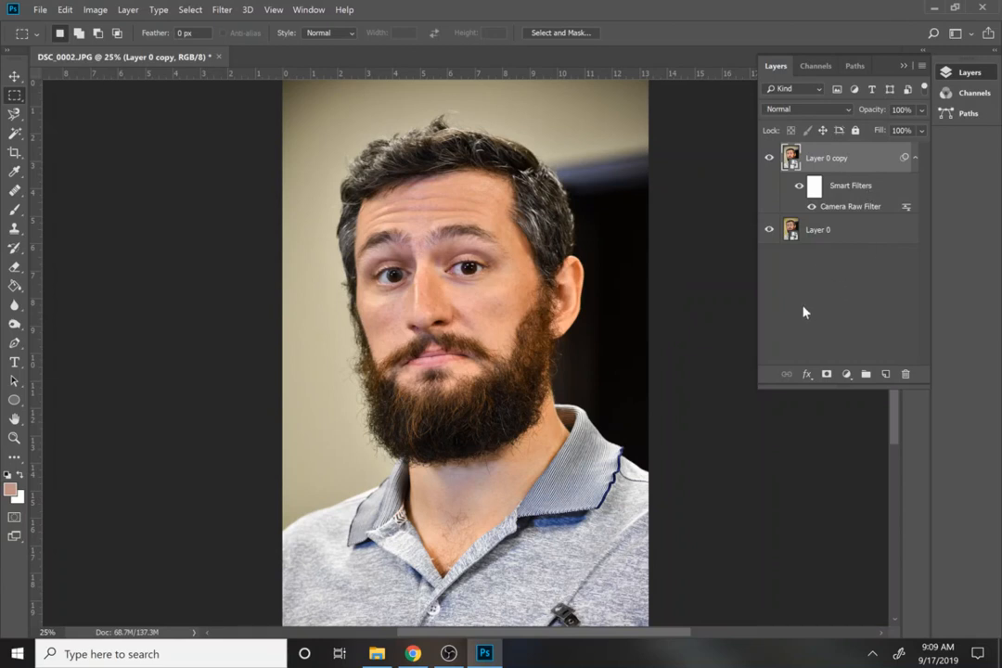
# Stamp all visible layers into a new merged layer and compare the result with the original Layer 0.
pyautogui.hotkey('ctrl', 'alt', 'shift', 'e')
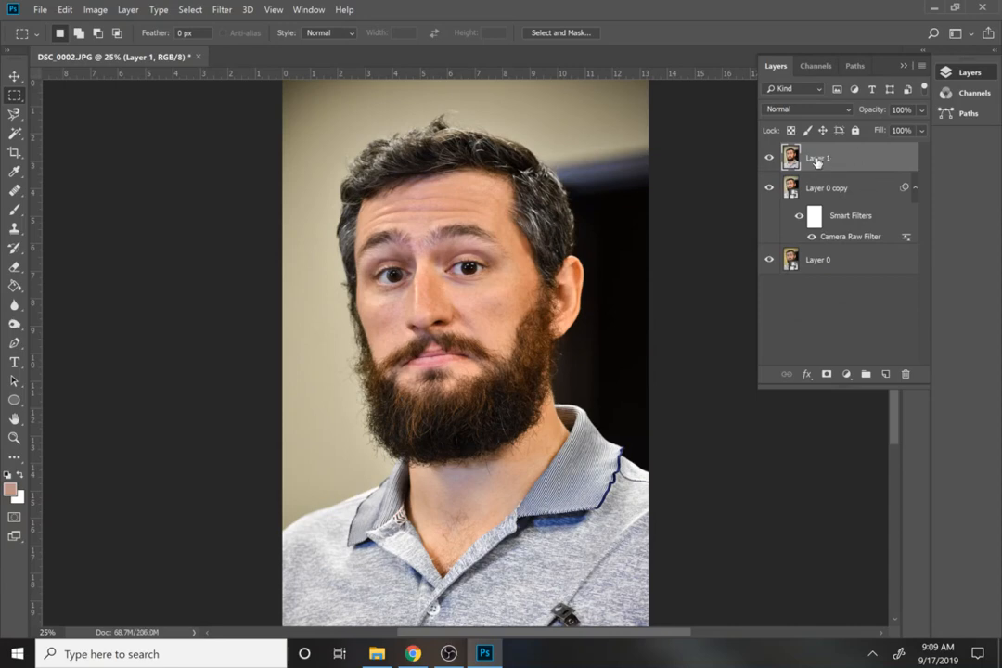
pyautogui.keyDown('alt'); pyautogui.click(768, 262); pyautogui.keyUp('alt')
pyautogui.keyDown('alt'); pyautogui.click(768, 263); pyautogui.keyUp('alt')
pyautogui.keyDown('alt'); pyautogui.click(768, 262); pyautogui.keyUp('alt')
pyautogui.keyDown('alt'); pyautogui.click(769, 262); pyautogui.keyUp('alt')
# Rename the merged layer as base and duplicate it twice.
pyautogui.doubleClick(835, 160)
pyautogui.write('ab')
pyautogui.press('Return')
pyautogui.hotkey('ctrl', 'j')
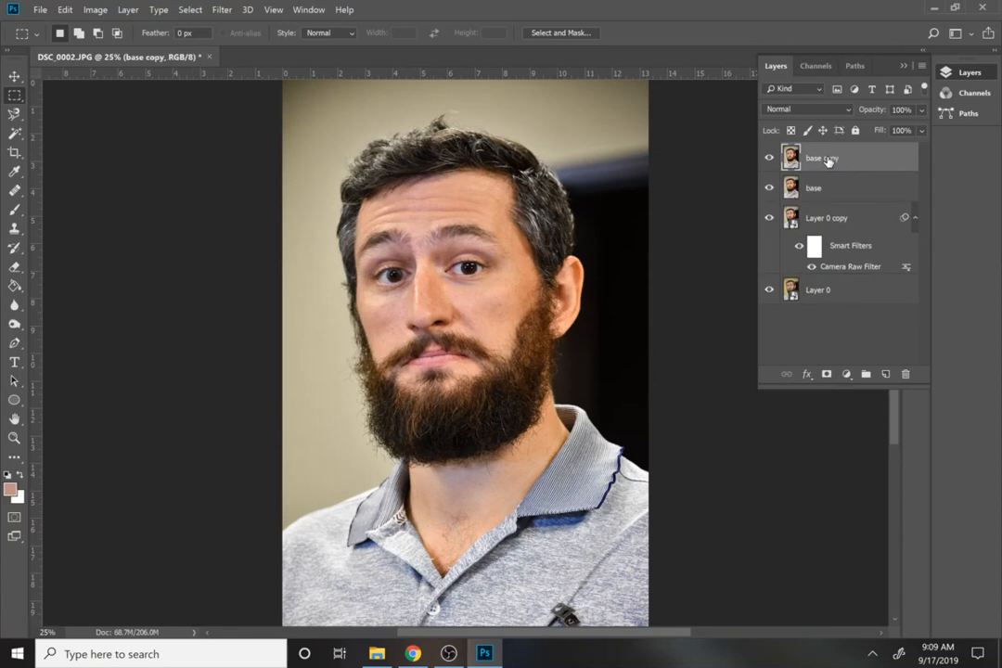
pyautogui.hotkey('ctrl', 'j')
pyautogui.rightClick(825, 160)
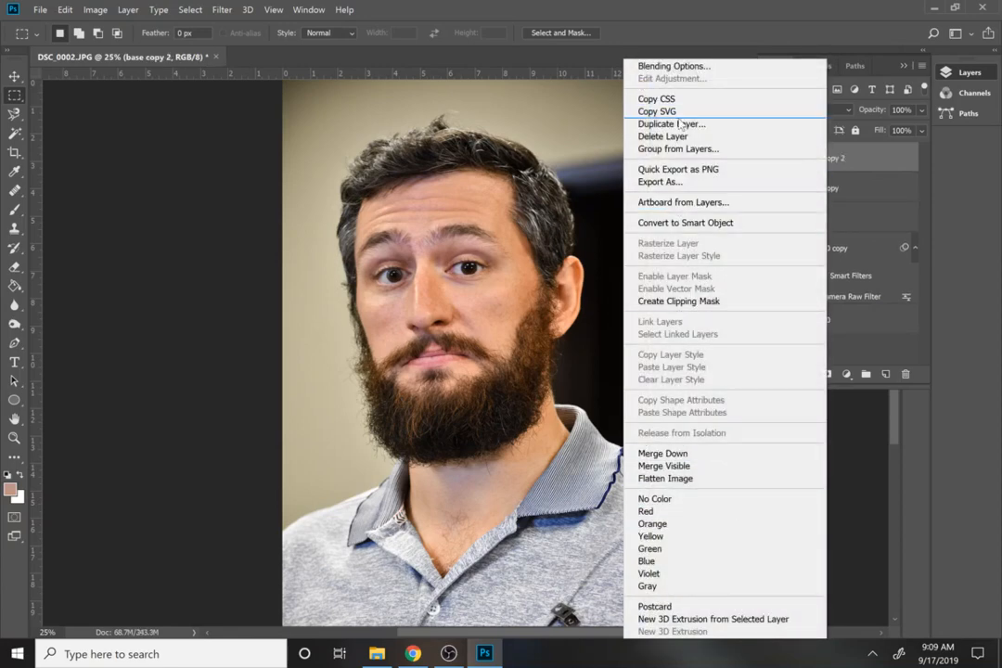
pyautogui.click(822, 184)
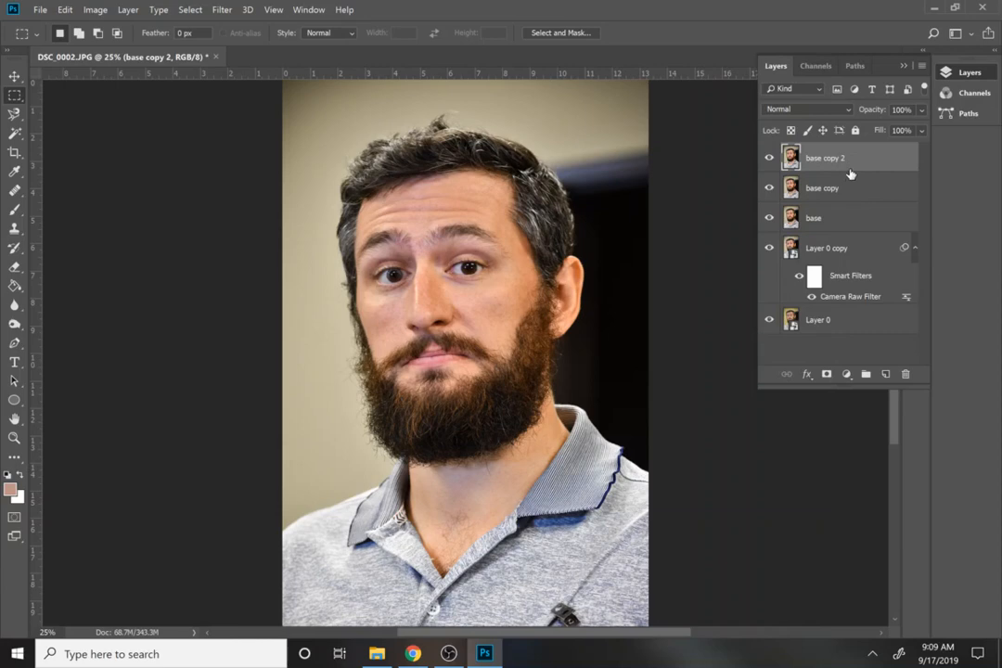
pyautogui.rightClick(820, 321)
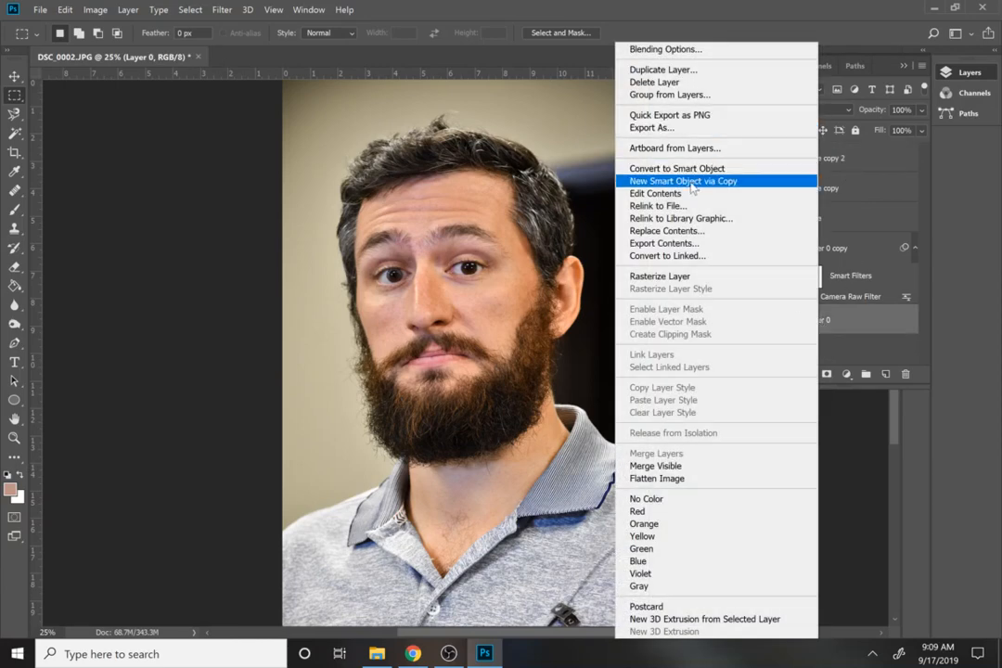
pyautogui.click(826, 325)
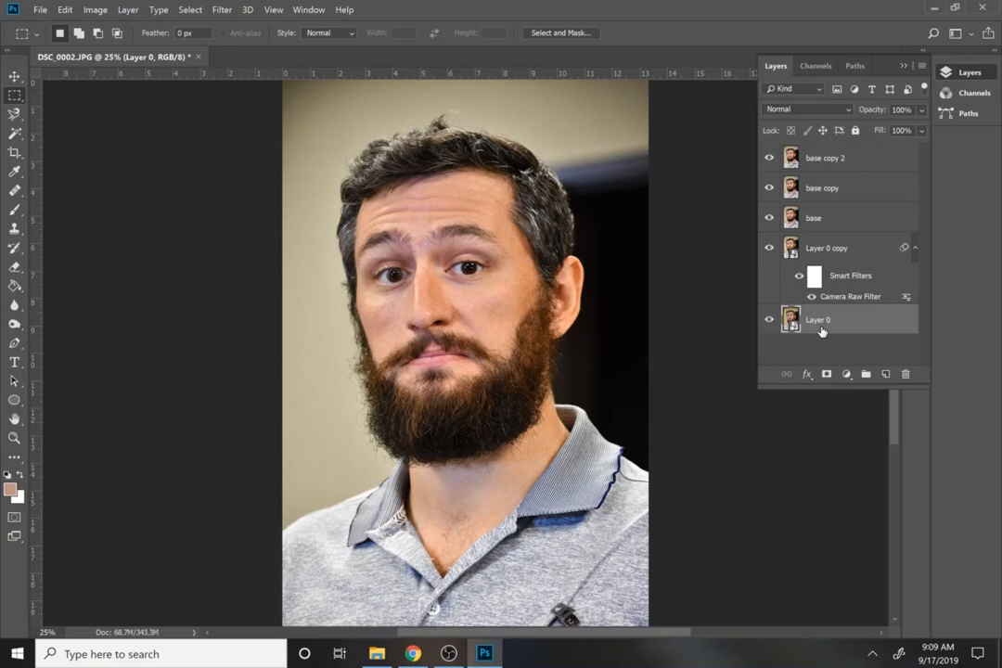
# Rename the base copy layer as color and the base copy 2 layer as details.
pyautogui.click(810, 191)
pyautogui.doubleClick(810, 189)
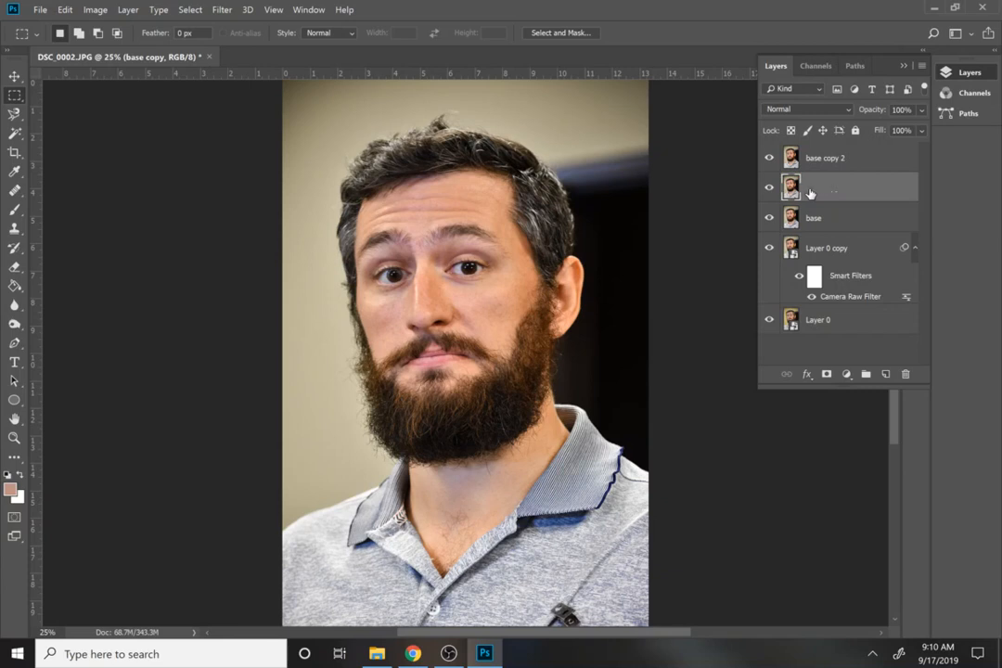
pyautogui.write('color')
pyautogui.press('Return')
pyautogui.doubleClick(835, 157)
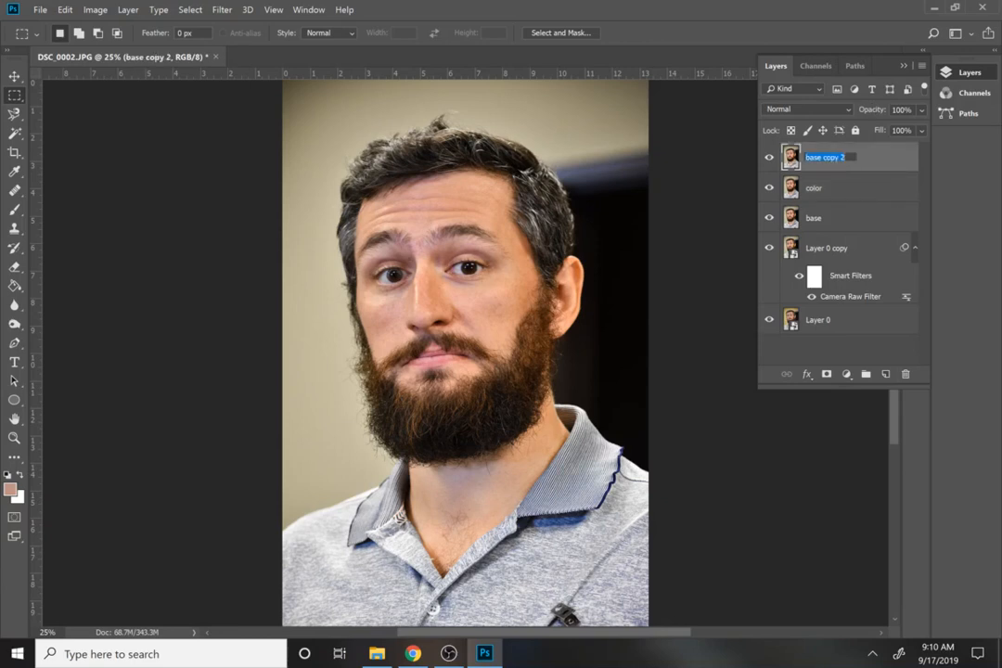
pyautogui.write('details')
pyautogui.press('Return')
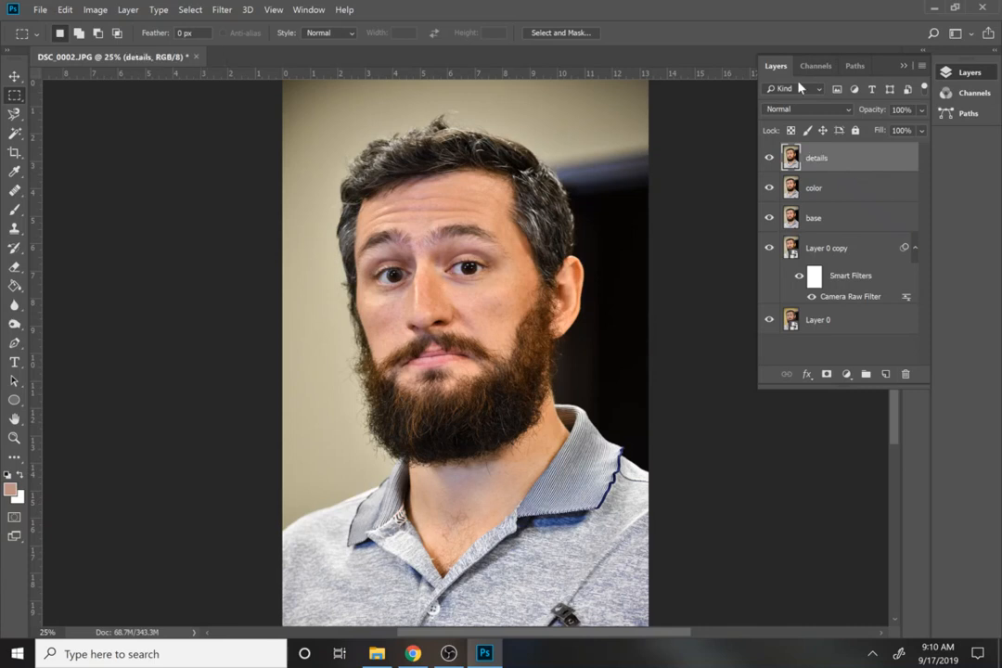
# Hide the details layer and apply a Gaussian Blur with a radius of about 5 pixels to the color layer.
pyautogui.click(770, 159)
pyautogui.click(815, 192)
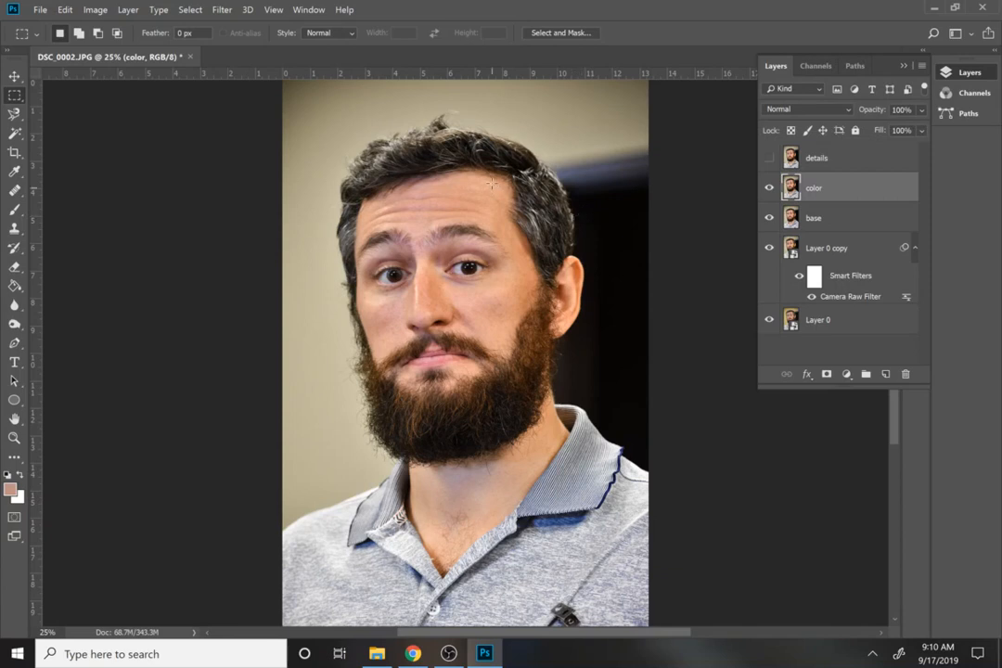
pyautogui.click(222, 10)
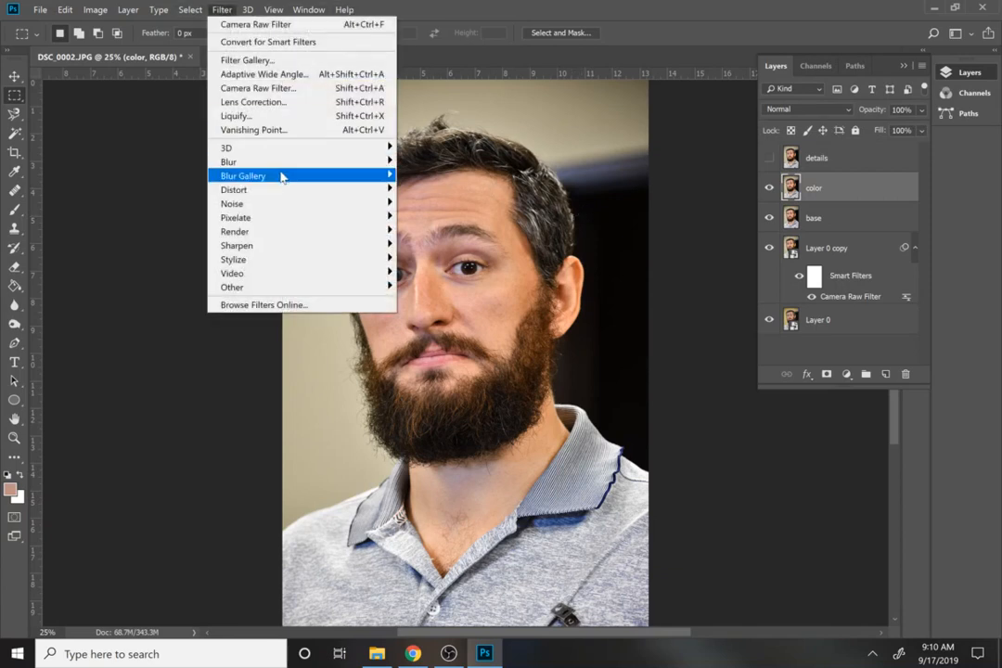
pyautogui.moveTo(306, 161)
pyautogui.click(450, 217)
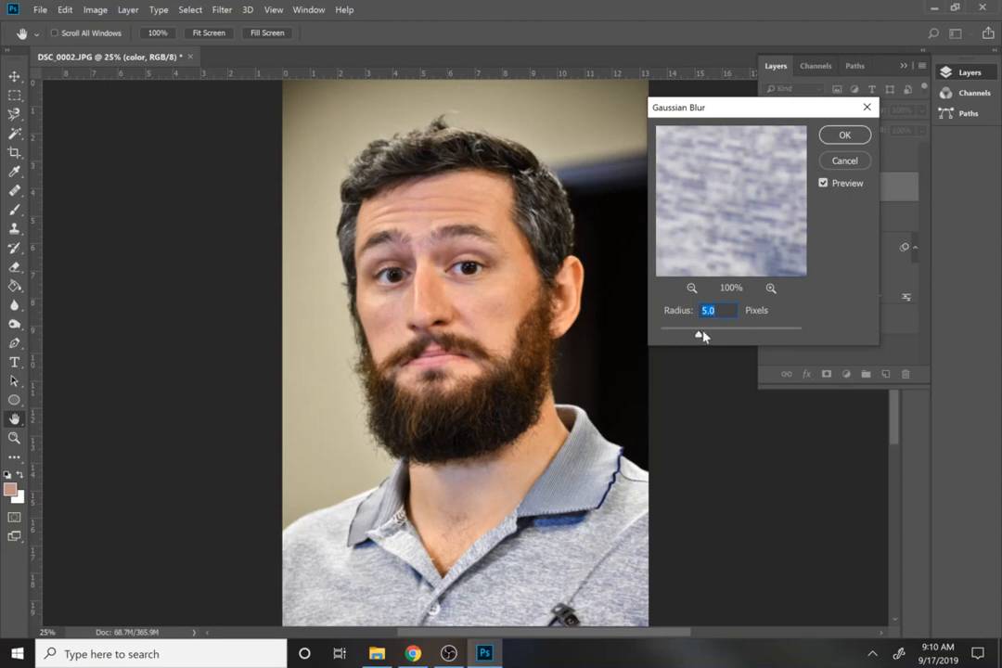
pyautogui.moveTo(707, 337); pyautogui.dragTo(707, 337)
pyautogui.moveTo(697, 336)
pyautogui.mouseDown()
pyautogui.moveTo(679, 335)
pyautogui.moveTo(700, 342)
pyautogui.mouseUp()
pyautogui.click(843, 134)
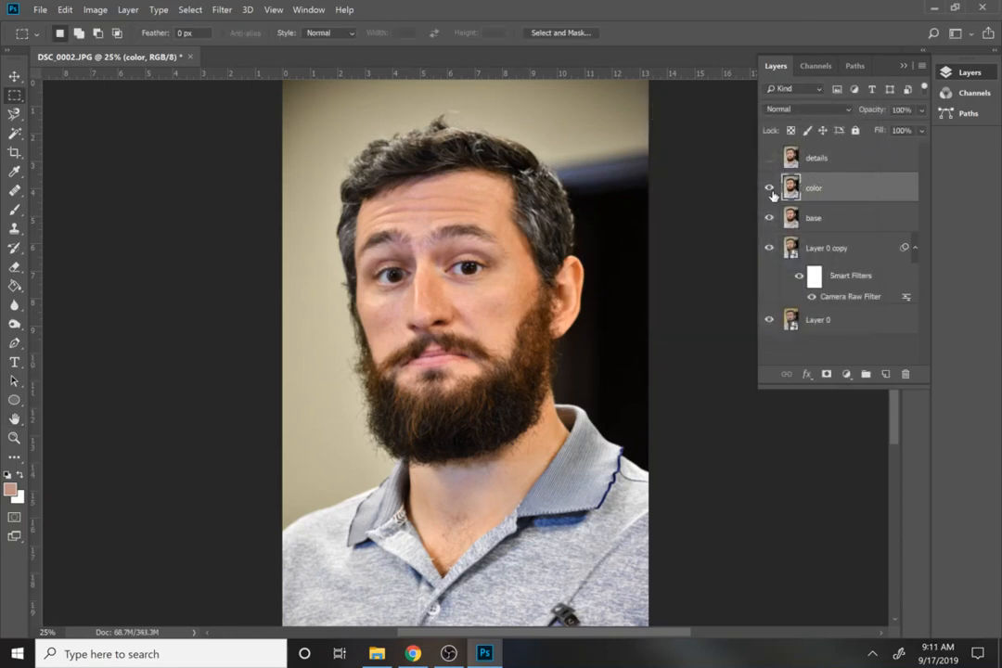
# Show the details layer again and apply the High Pass filter to it with a radius of 3.3 pixels.
pyautogui.click(814, 160)
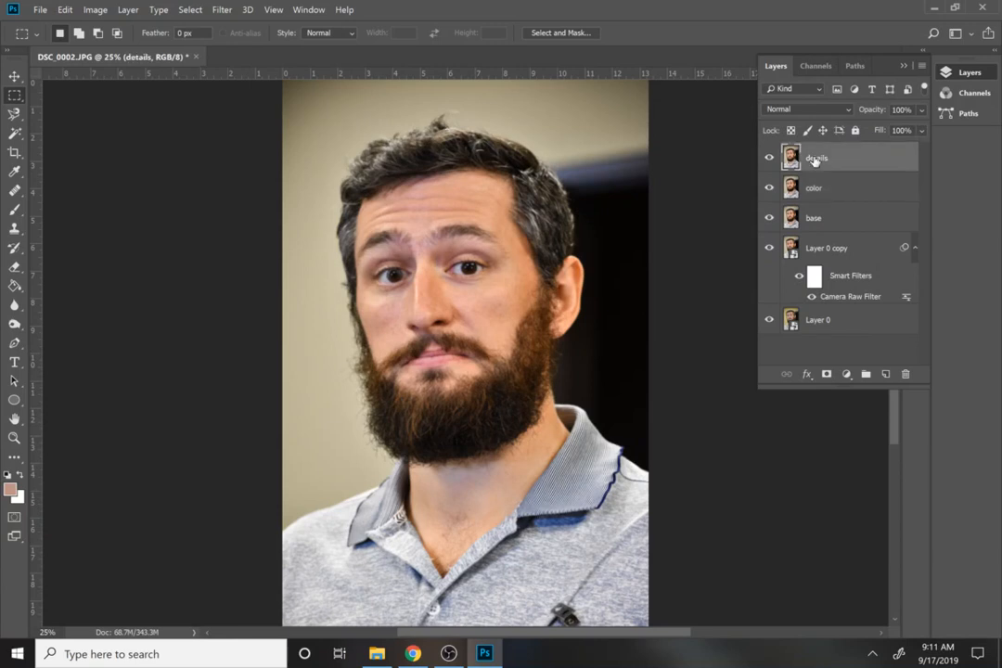
pyautogui.click(221, 9)
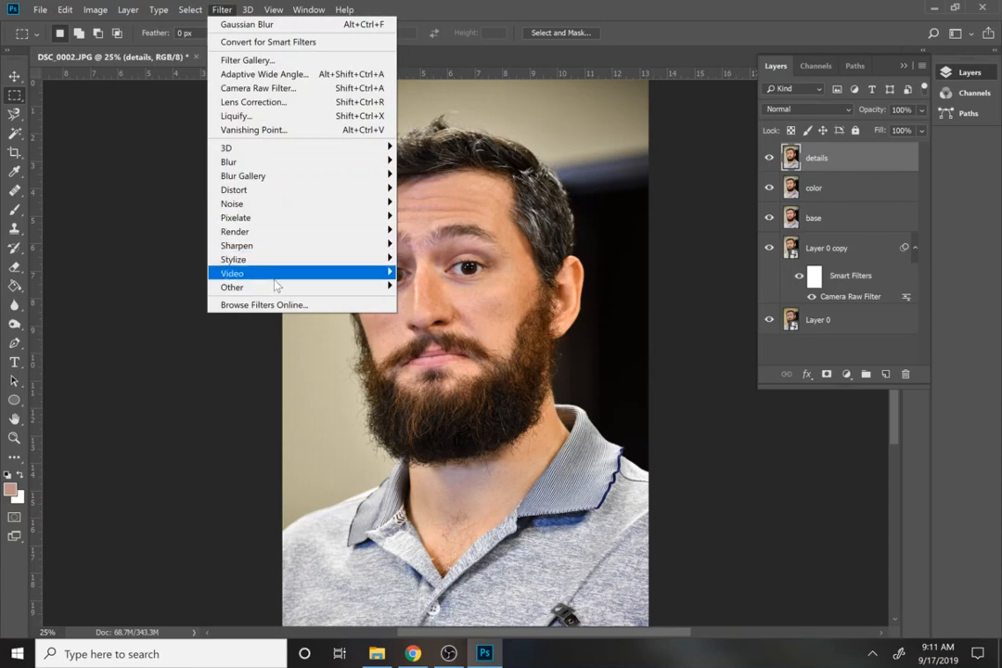
pyautogui.moveTo(275, 287)
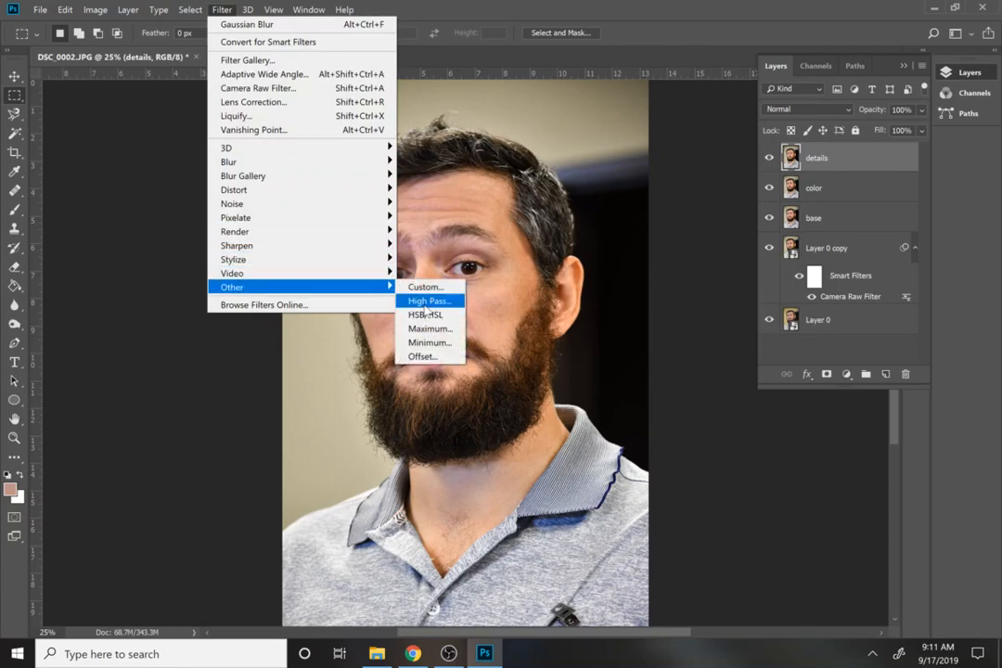
pyautogui.click(424, 303)
pyautogui.moveTo(467, 119); pyautogui.dragTo(768, 260)
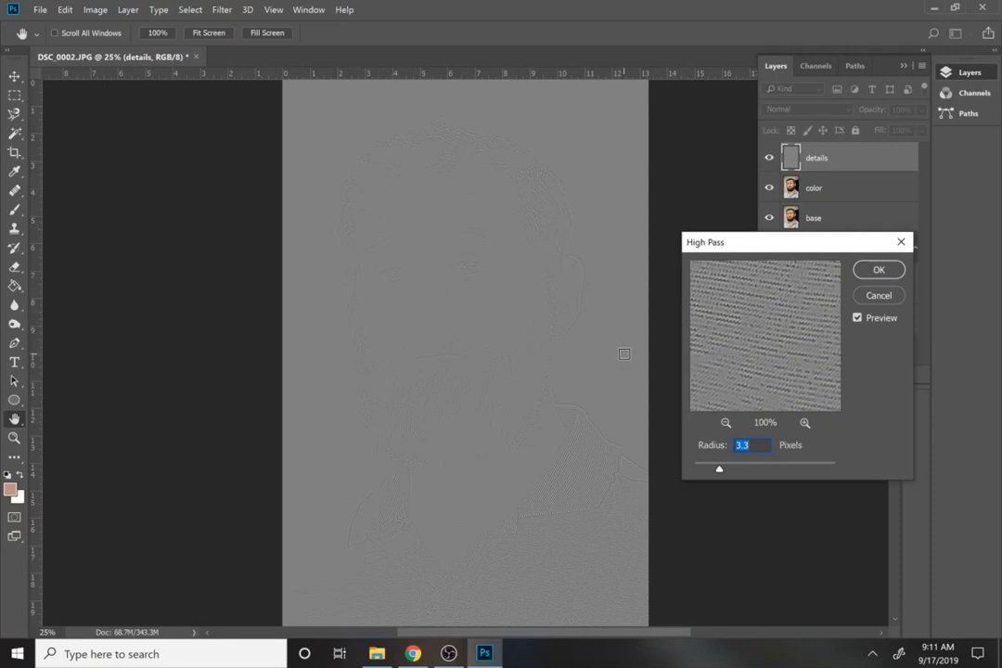
pyautogui.click(868, 272)
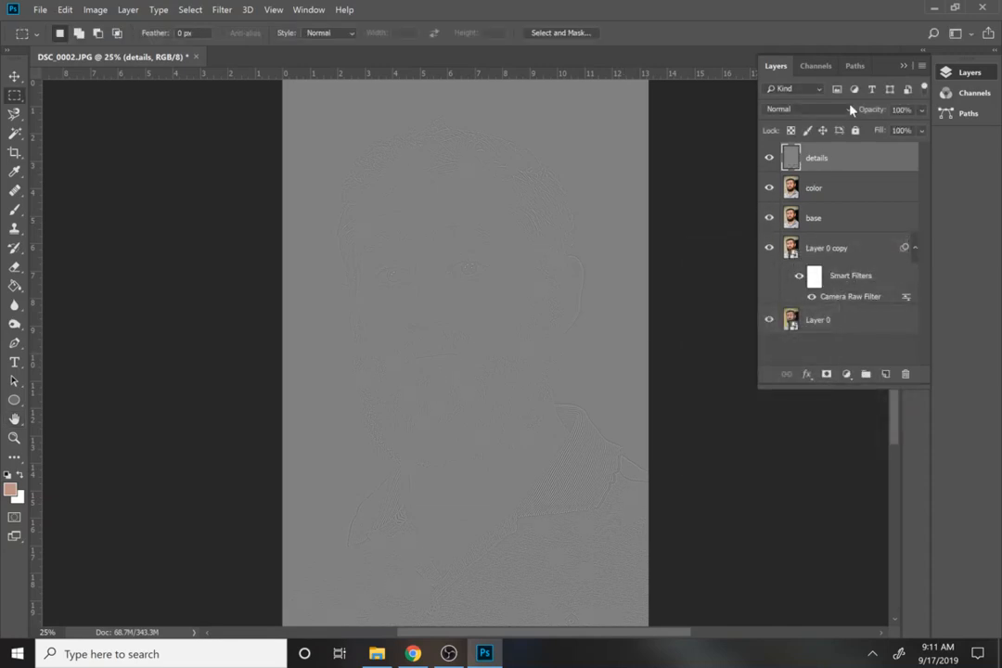
# Try the Overlay and Soft Light blend modes on the details layer and settle on Linear Light.
pyautogui.click(849, 109)
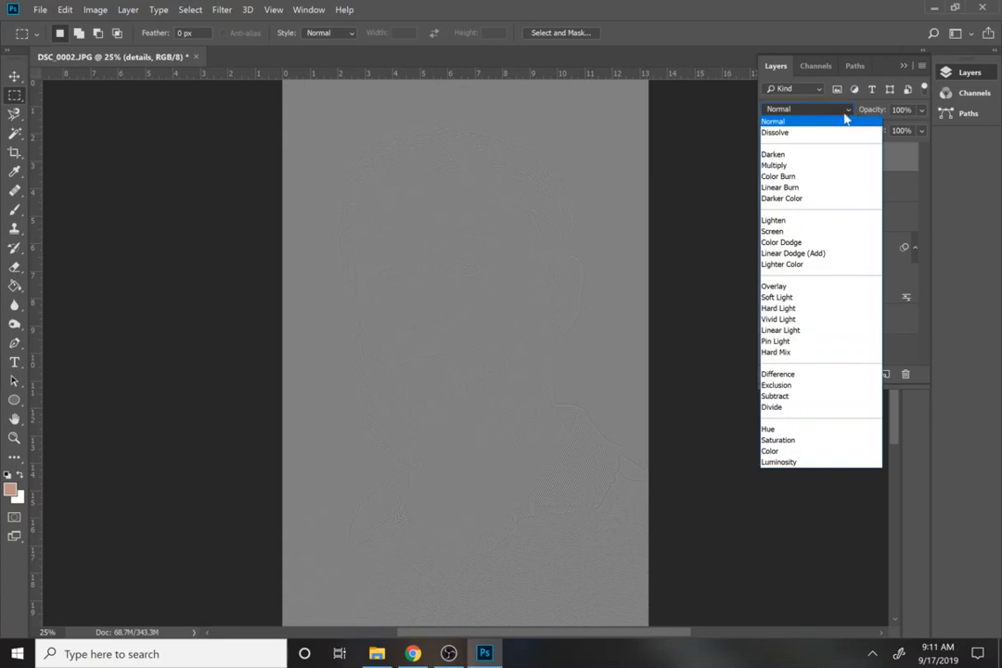
pyautogui.click(817, 332)
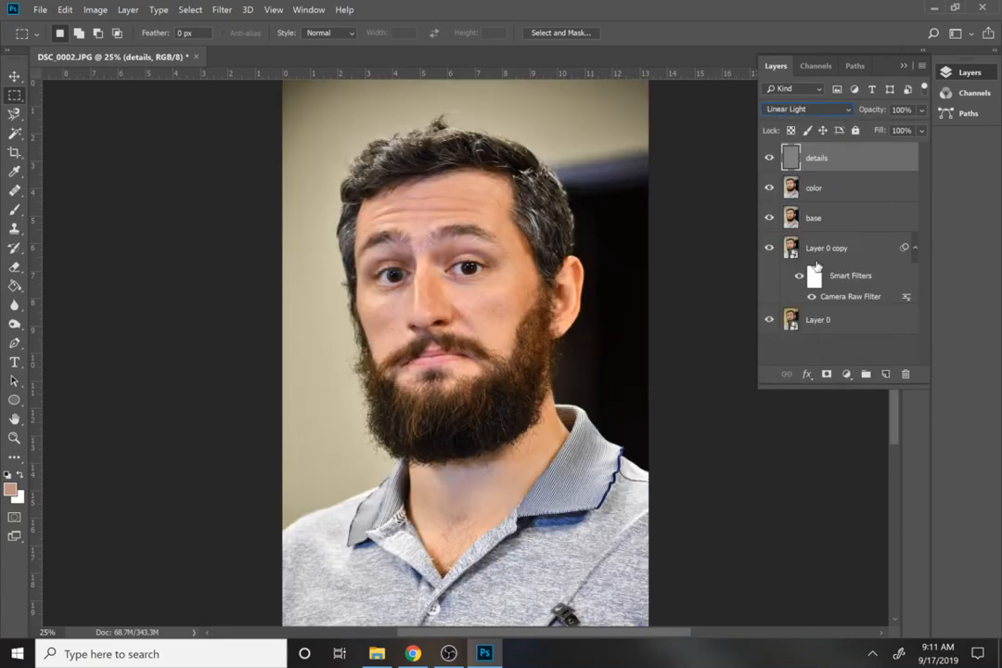
pyautogui.click(834, 112)
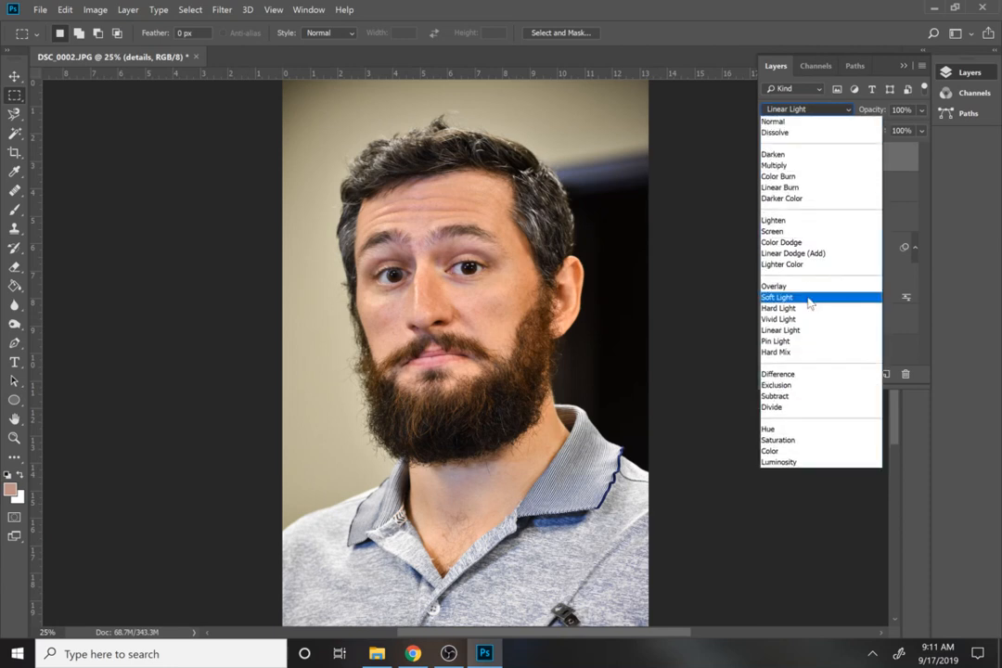
pyautogui.click(807, 288)
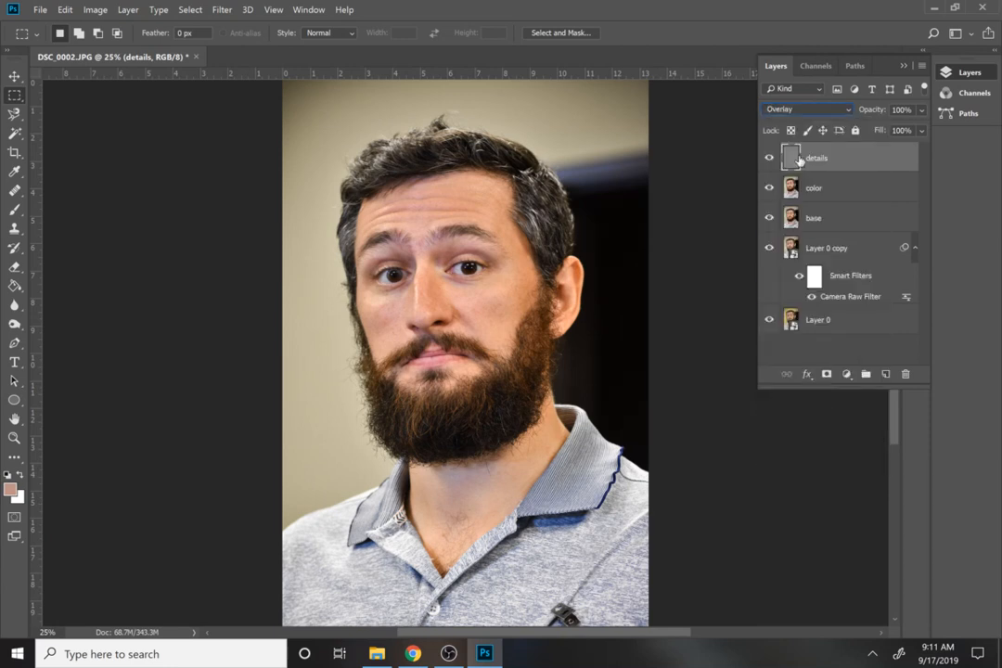
pyautogui.click(801, 112)
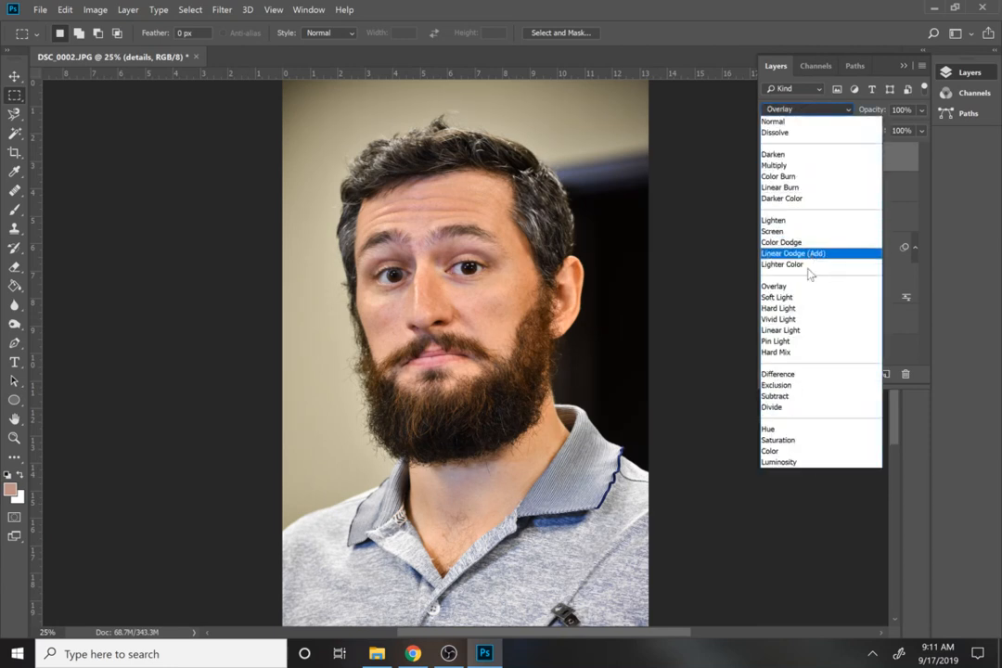
pyautogui.click(808, 299)
pyautogui.click(799, 111)
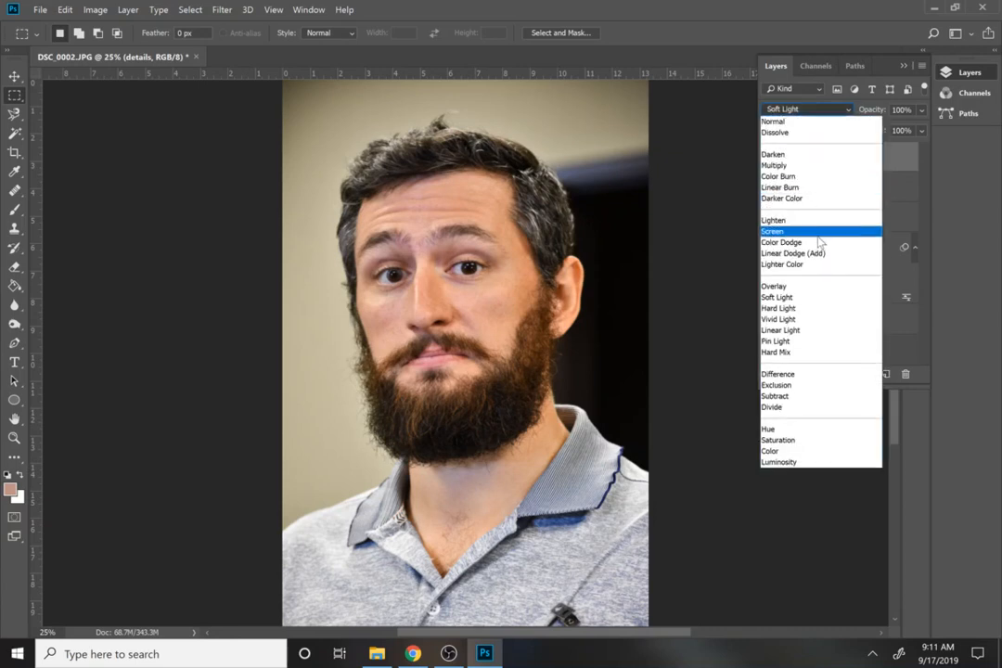
pyautogui.click(810, 330)
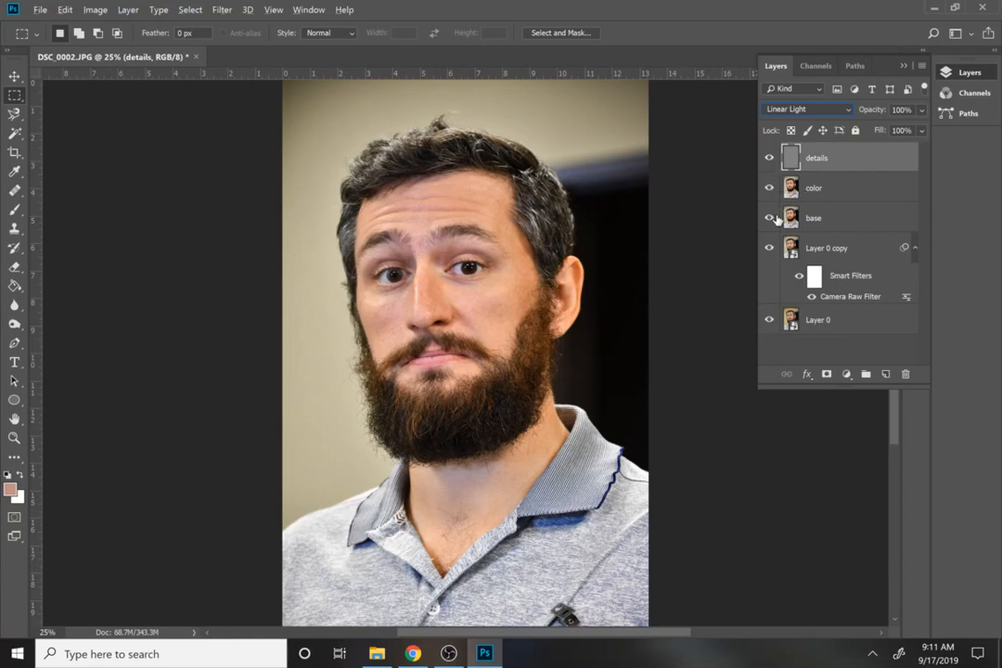
# Compare the base layer alone with the full layer stack, and check the image with and without the details layer.
pyautogui.keyDown('alt'); pyautogui.click(771, 218); pyautogui.keyUp('alt')
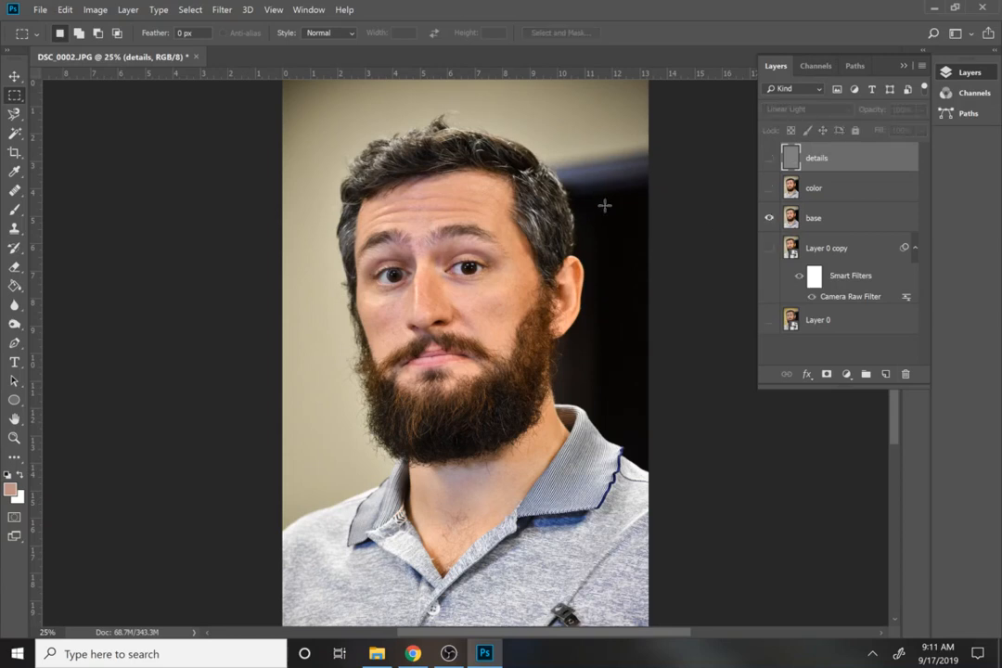
pyautogui.keyDown('alt'); pyautogui.click(772, 218); pyautogui.keyUp('alt')
pyautogui.keyDown('alt'); pyautogui.click(771, 218); pyautogui.keyUp('alt')
pyautogui.keyDown('alt'); pyautogui.click(771, 218); pyautogui.keyUp('alt')
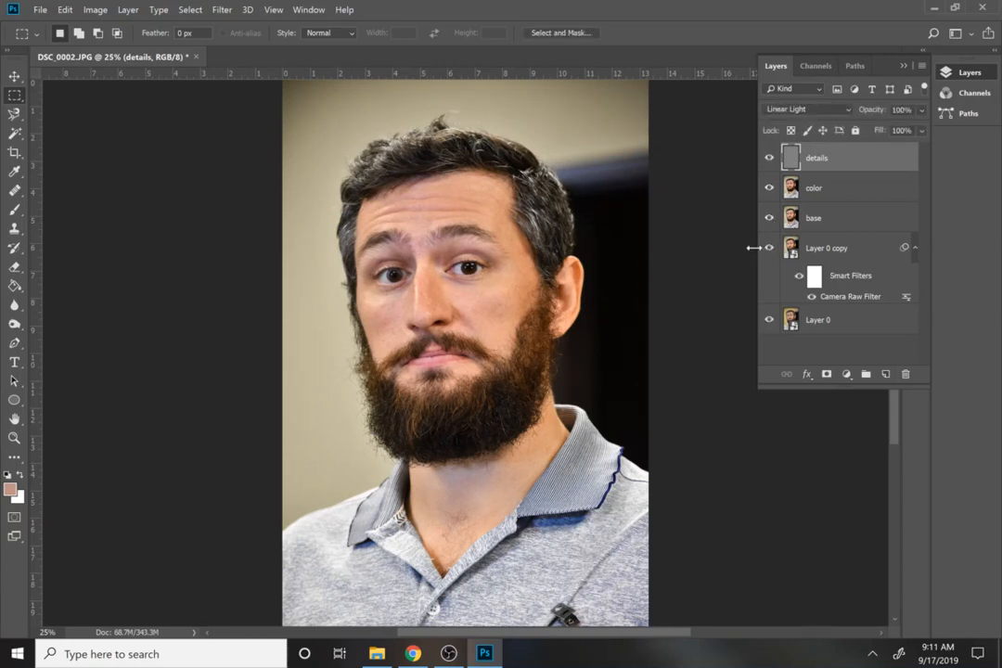
pyautogui.keyDown('alt'); pyautogui.click(772, 224); pyautogui.keyUp('alt')
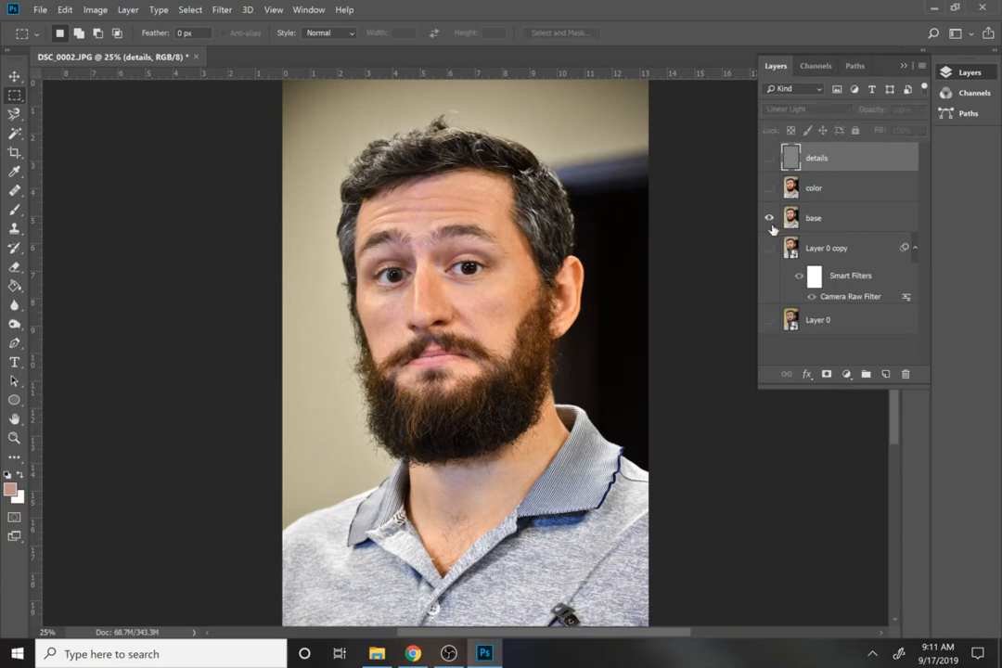
pyautogui.keyDown('alt'); pyautogui.click(772, 224); pyautogui.keyUp('alt')
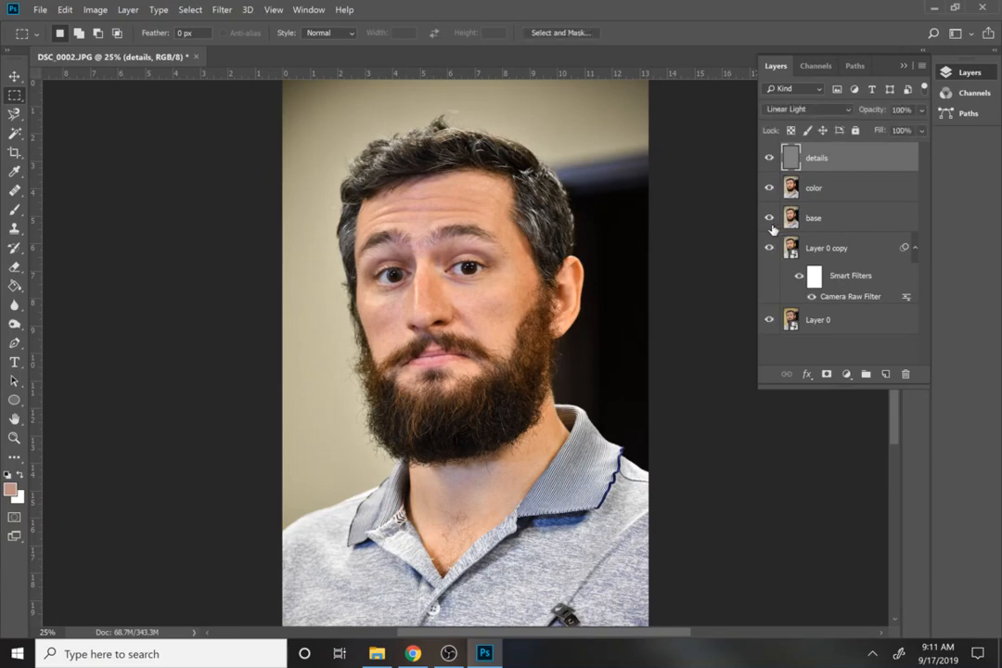
pyautogui.click(769, 158)
pyautogui.click(770, 159)
pyautogui.click(769, 164)
pyautogui.click(769, 164)
# Even out the cheek and under-eye skin on the color layer with a size 100 Healing Brush, sampling nearby clean skin.
pyautogui.click(814, 190)
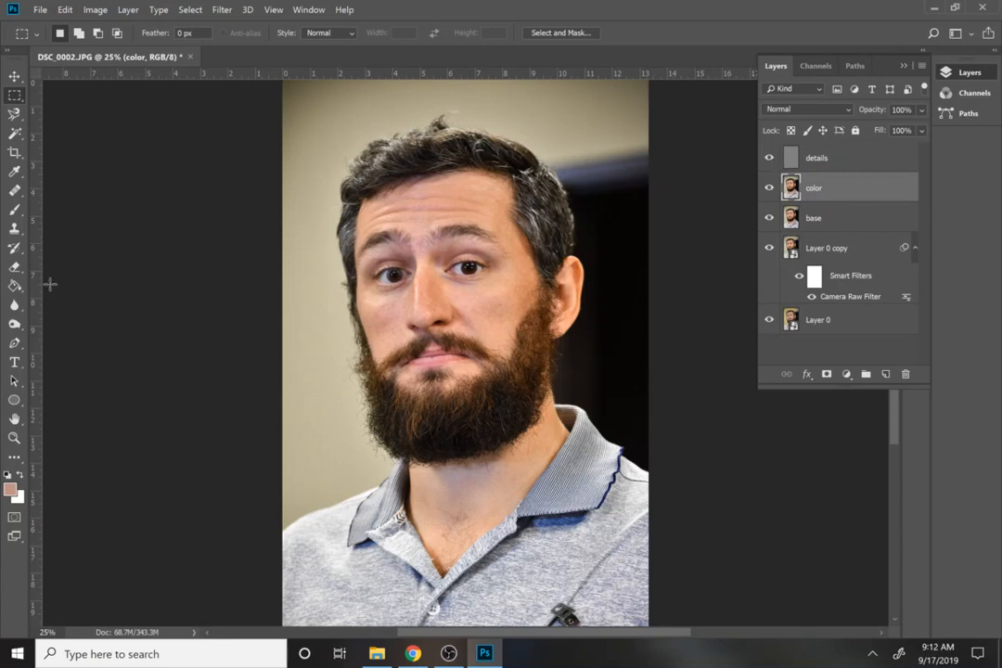
pyautogui.press('e')
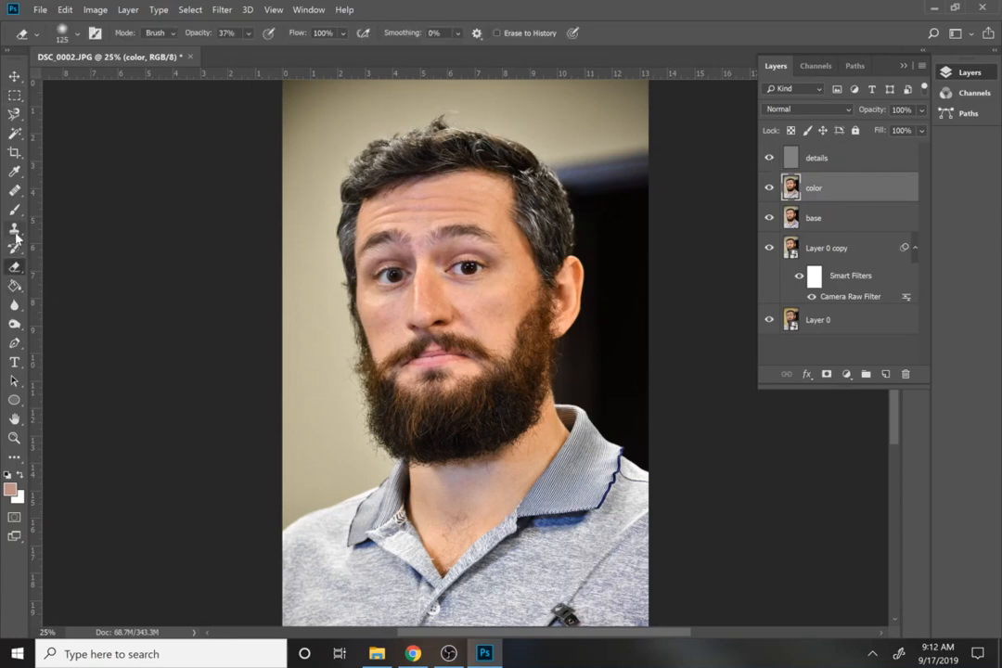
pyautogui.click(14, 190)
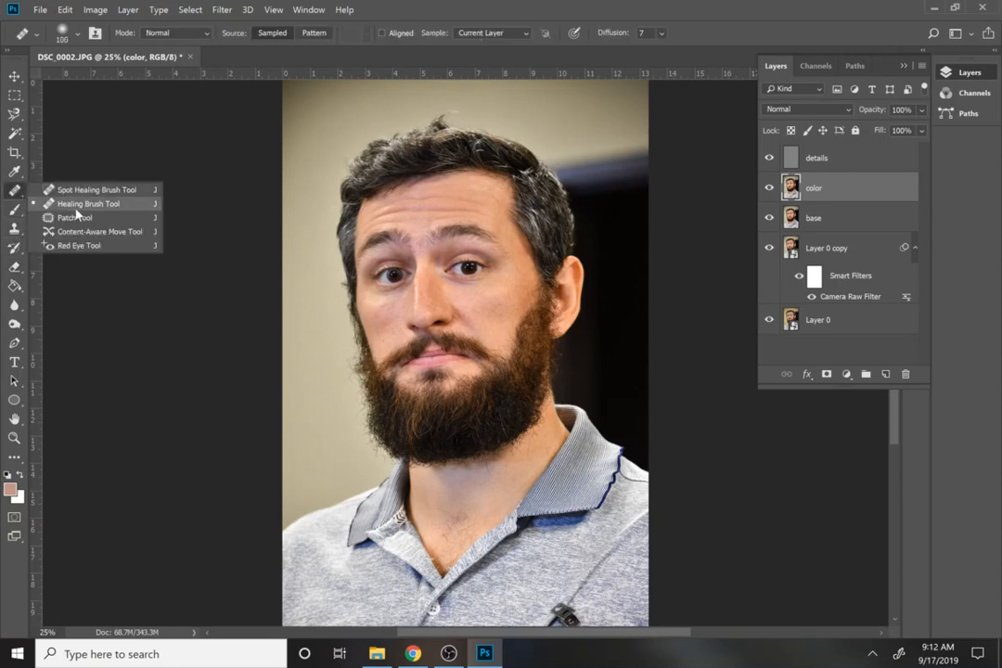
pyautogui.click(11, 194)
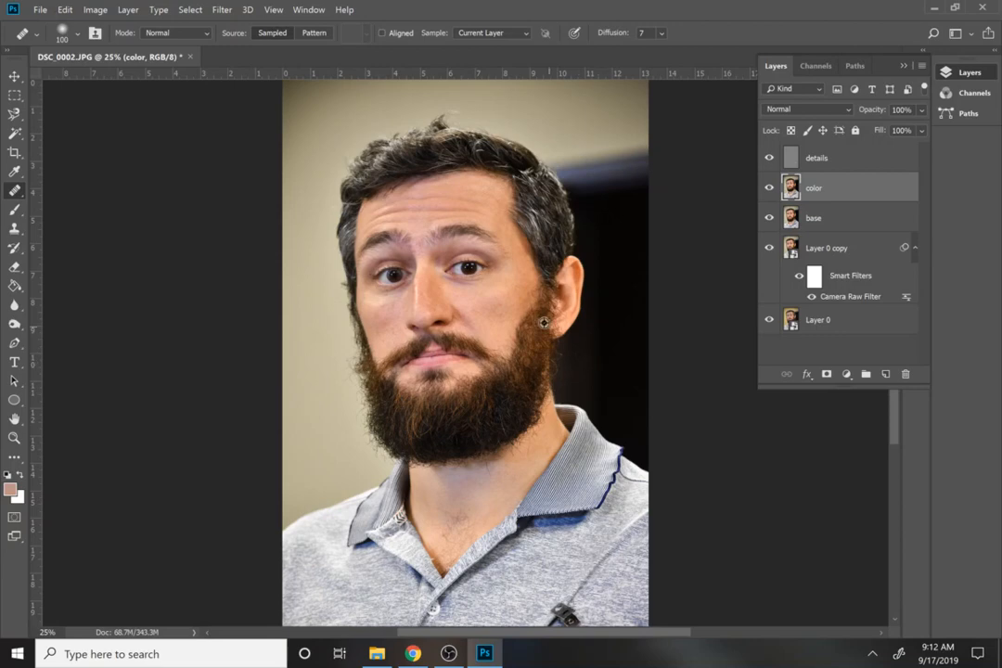
pyautogui.scroll(3, 498, 324)
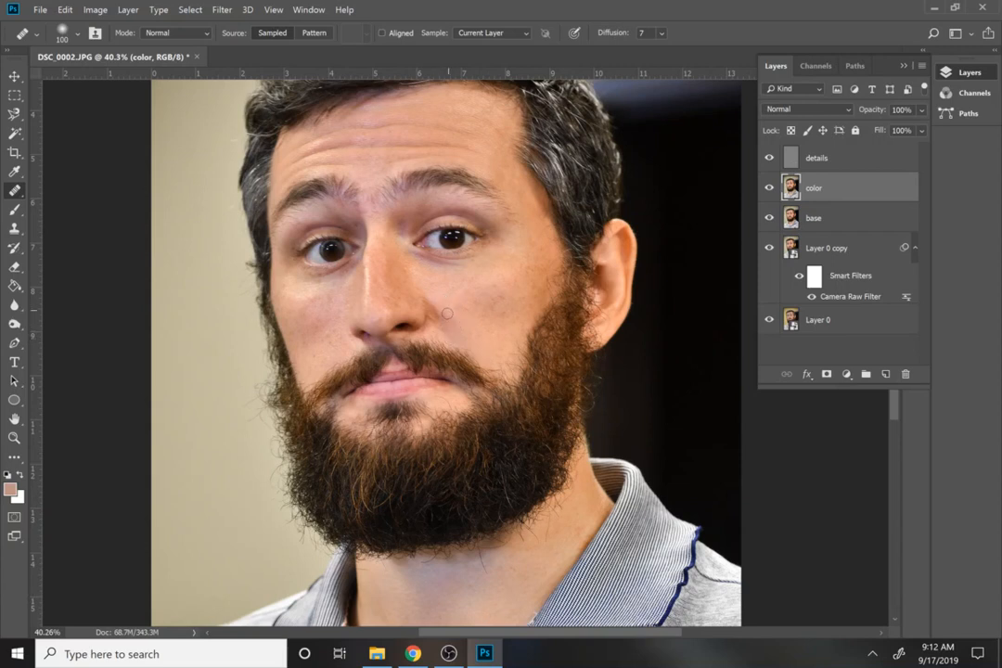
pyautogui.click(465, 330)
pyautogui.keyDown('alt'); pyautogui.click(423, 265); pyautogui.keyUp('alt')
pyautogui.click(462, 327)
pyautogui.keyDown('alt'); pyautogui.click(330, 301); pyautogui.keyUp('alt')
pyautogui.keyDown('alt'); pyautogui.click(339, 278); pyautogui.keyUp('alt')
# Compare the healed portrait with the base layer shown on its own.
pyautogui.keyDown('alt'); pyautogui.click(769, 218); pyautogui.keyUp('alt')
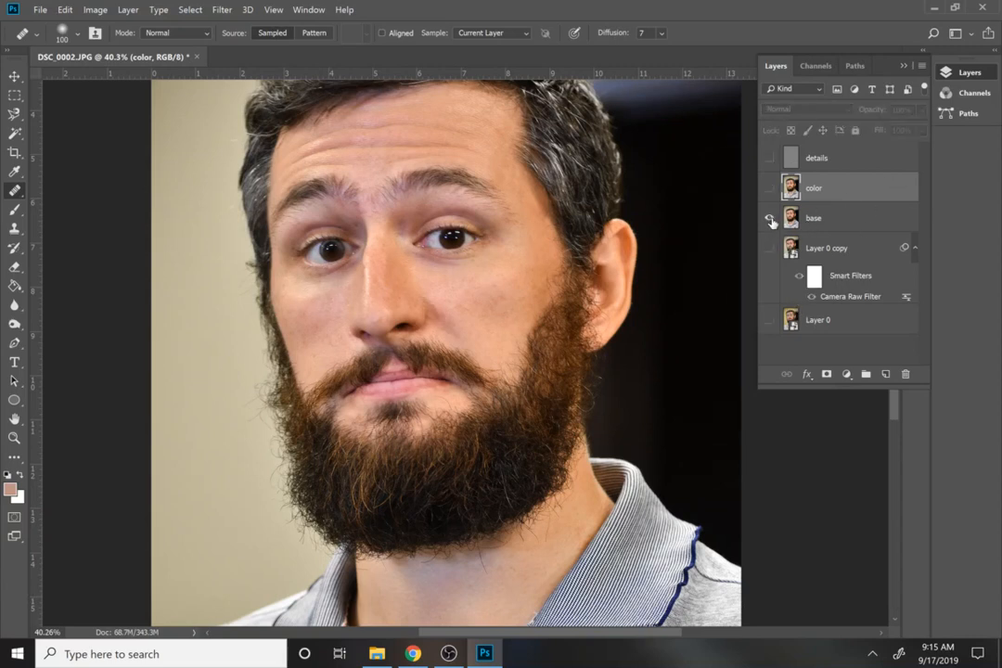
pyautogui.keyDown('alt'); pyautogui.click(769, 218); pyautogui.keyUp('alt')
pyautogui.keyDown('alt'); pyautogui.click(769, 218); pyautogui.keyUp('alt')
pyautogui.keyDown('alt'); pyautogui.click(769, 219); pyautogui.keyUp('alt')
pyautogui.keyDown('alt'); pyautogui.click(770, 218); pyautogui.keyUp('alt')
pyautogui.keyDown('alt'); pyautogui.click(769, 218); pyautogui.keyUp('alt')
pyautogui.keyDown('alt'); pyautogui.click(769, 218); pyautogui.keyUp('alt')
pyautogui.keyDown('alt'); pyautogui.click(769, 218); pyautogui.keyUp('alt')
pyautogui.keyDown('alt'); pyautogui.click(770, 218); pyautogui.keyUp('alt')
pyautogui.keyDown('alt'); pyautogui.click(769, 218); pyautogui.keyUp('alt')
pyautogui.keyDown('alt'); pyautogui.click(770, 218); pyautogui.keyUp('alt')
pyautogui.keyDown('alt'); pyautogui.click(770, 218); pyautogui.keyUp('alt')
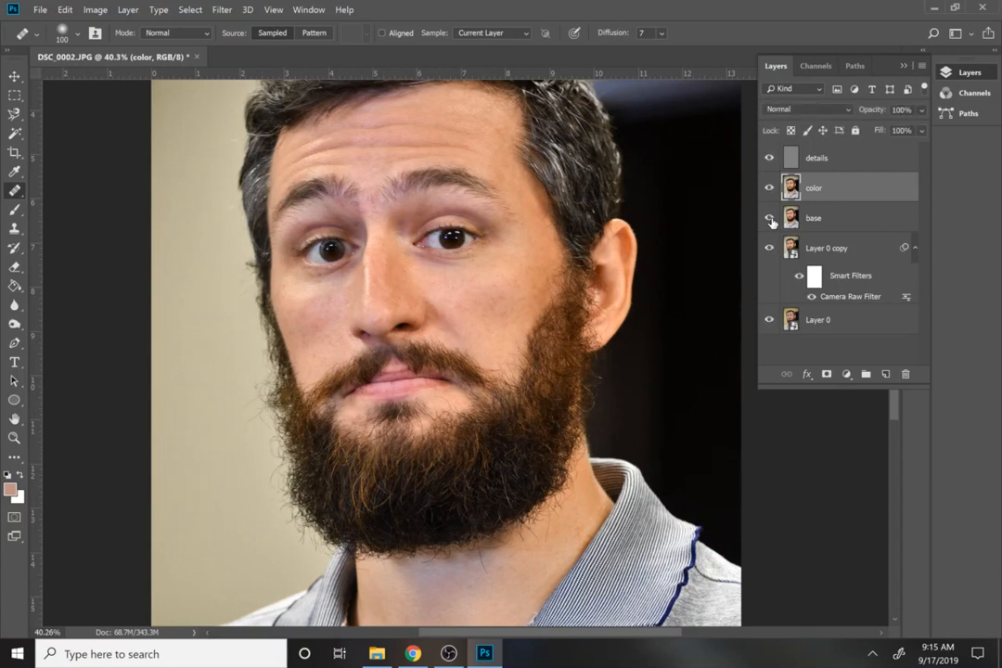
# Lightly erase the forehead texture on the details layer with a 200 px Eraser at 26% opacity and compare it with the base layer.
pyautogui.click(803, 159)
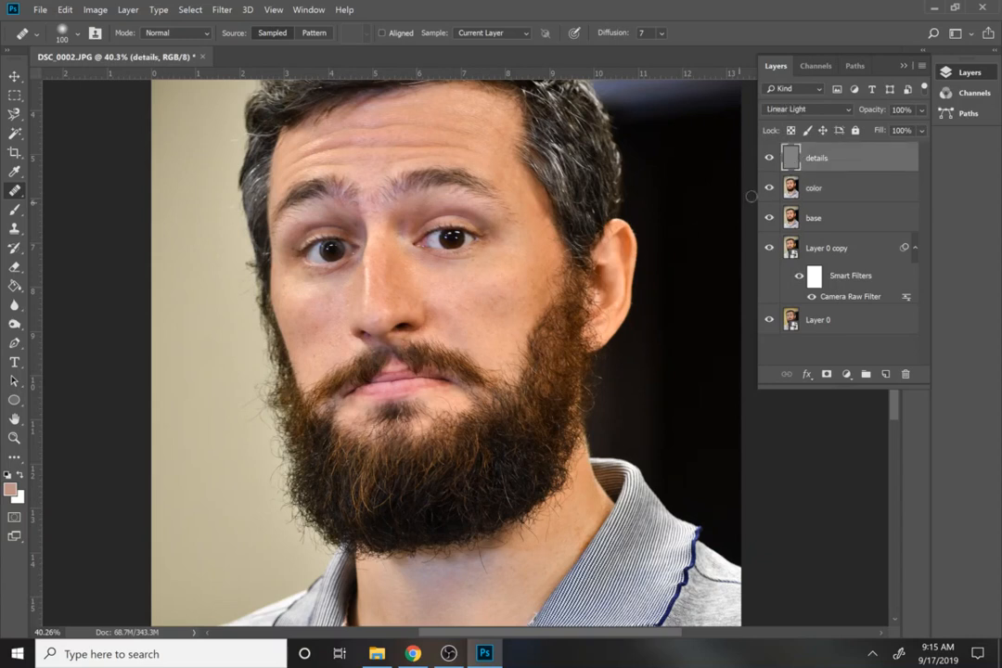
pyautogui.press('e')
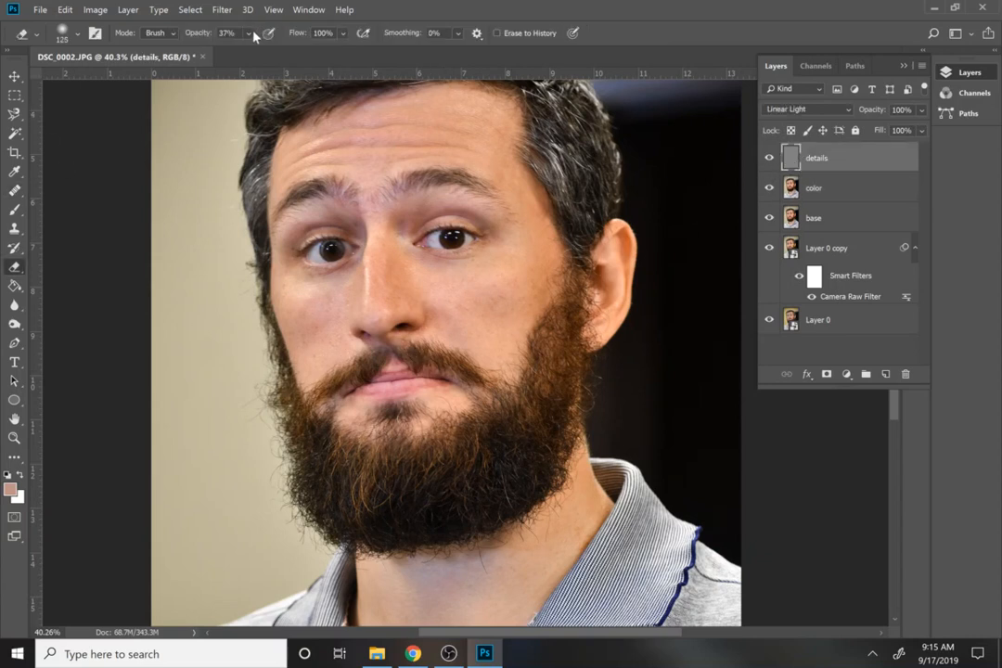
pyautogui.click(72, 38)
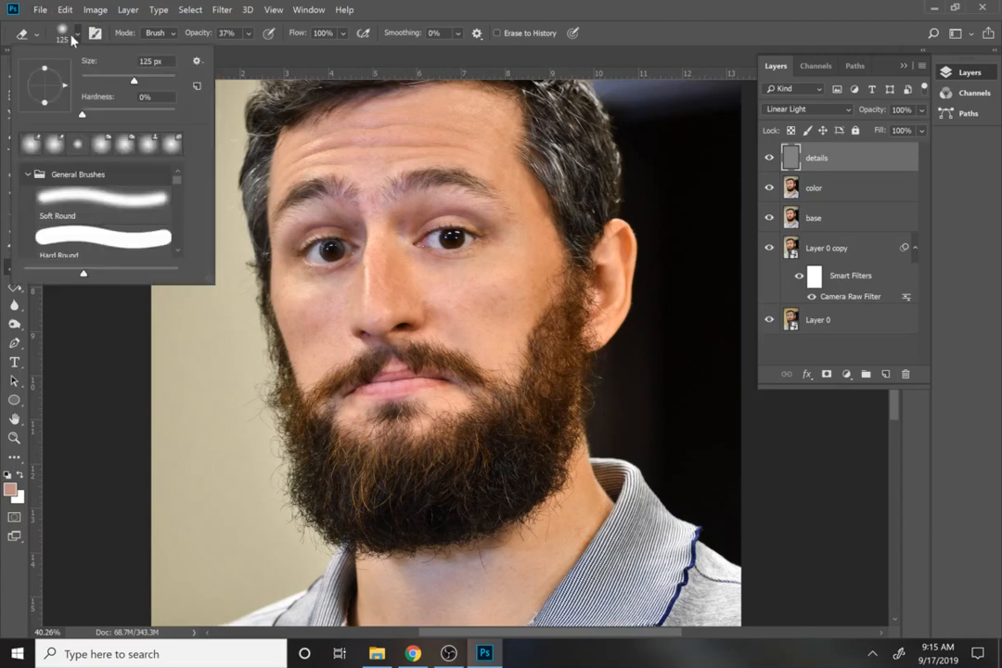
pyautogui.click(250, 34)
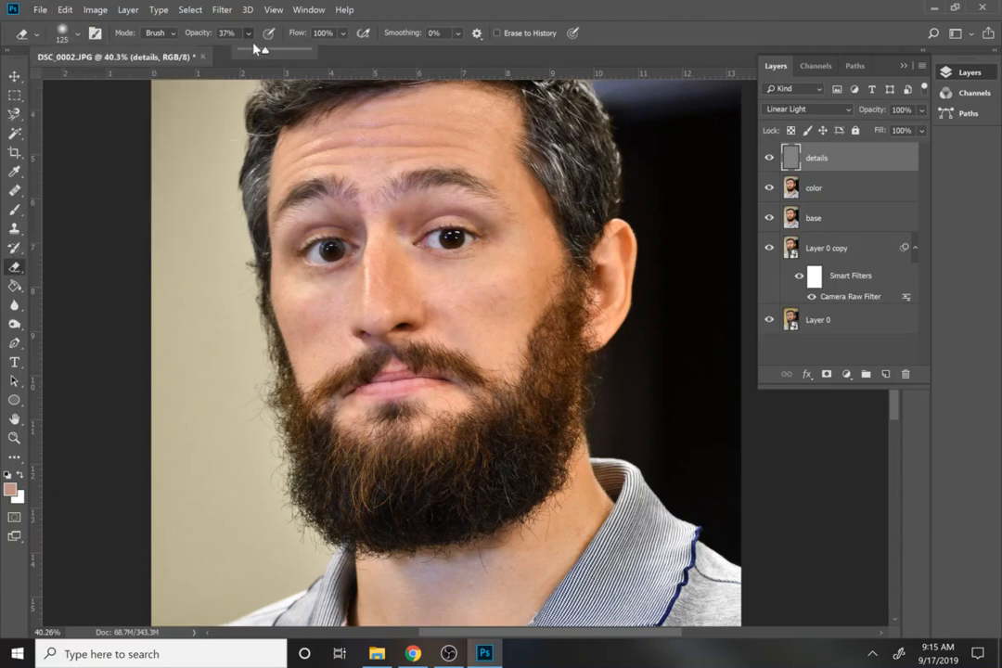
pyautogui.moveTo(251, 35); pyautogui.dragTo(259, 52)
pyautogui.press(']')
pyautogui.press(']')
pyautogui.press(']')
pyautogui.keyDown('alt'); pyautogui.click(768, 218); pyautogui.keyUp('alt')
pyautogui.keyDown('alt'); pyautogui.click(767, 221); pyautogui.keyUp('alt')
pyautogui.hotkey('ctrl', '0')
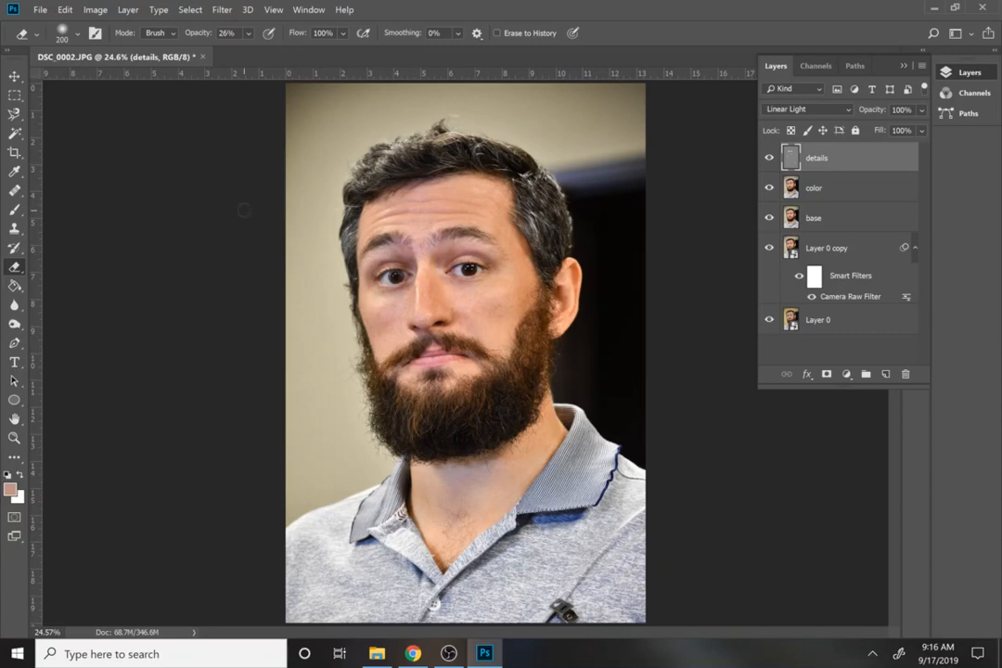
# Open the recent file skin retouch 2.psd.
pyautogui.click(39, 9)
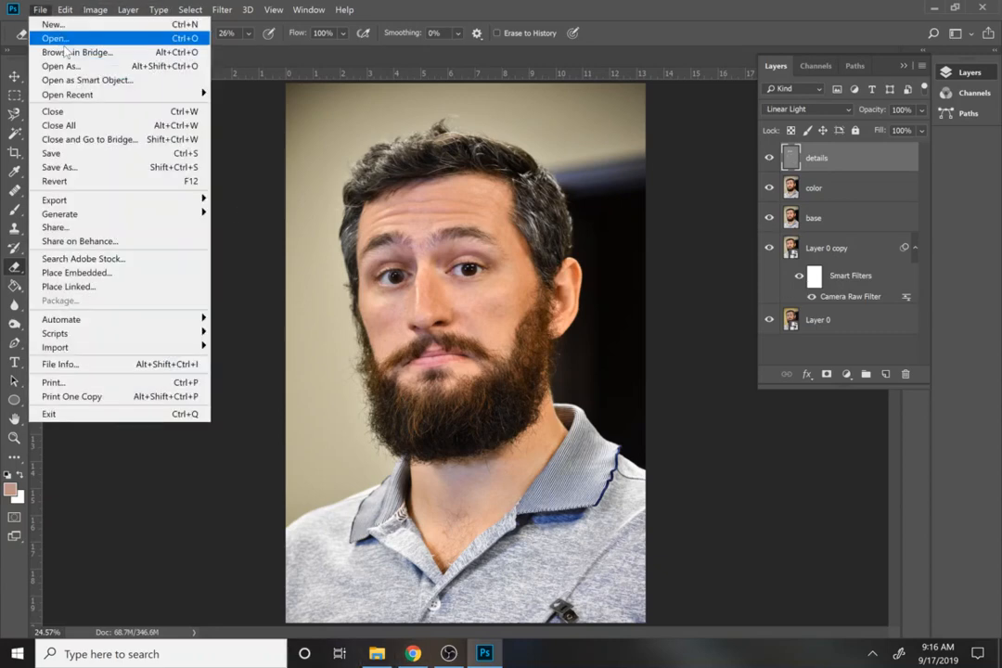
pyautogui.moveTo(74, 94)
pyautogui.click(292, 108)
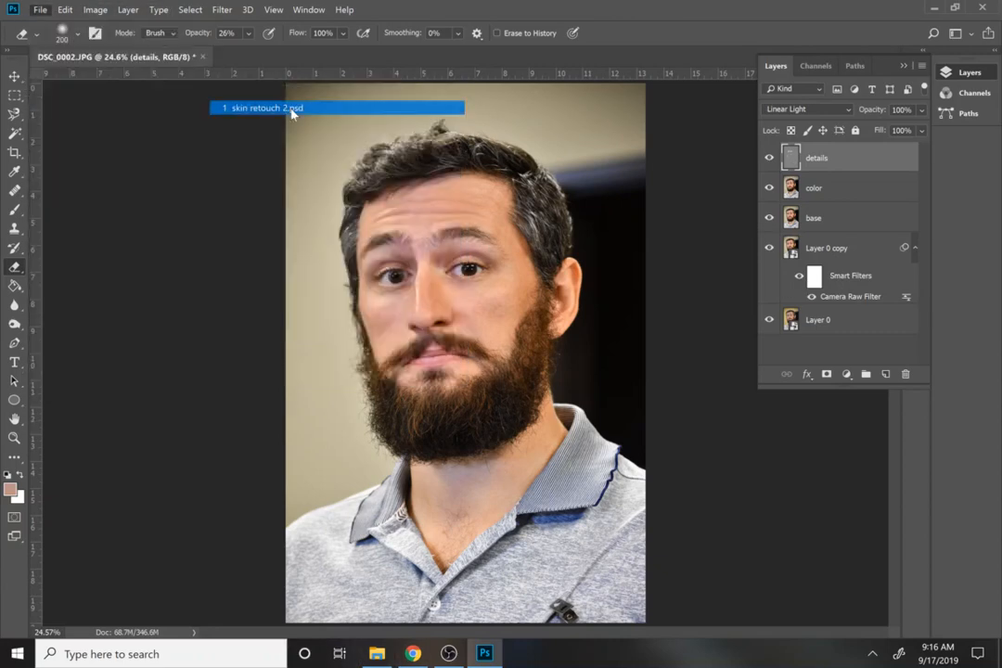